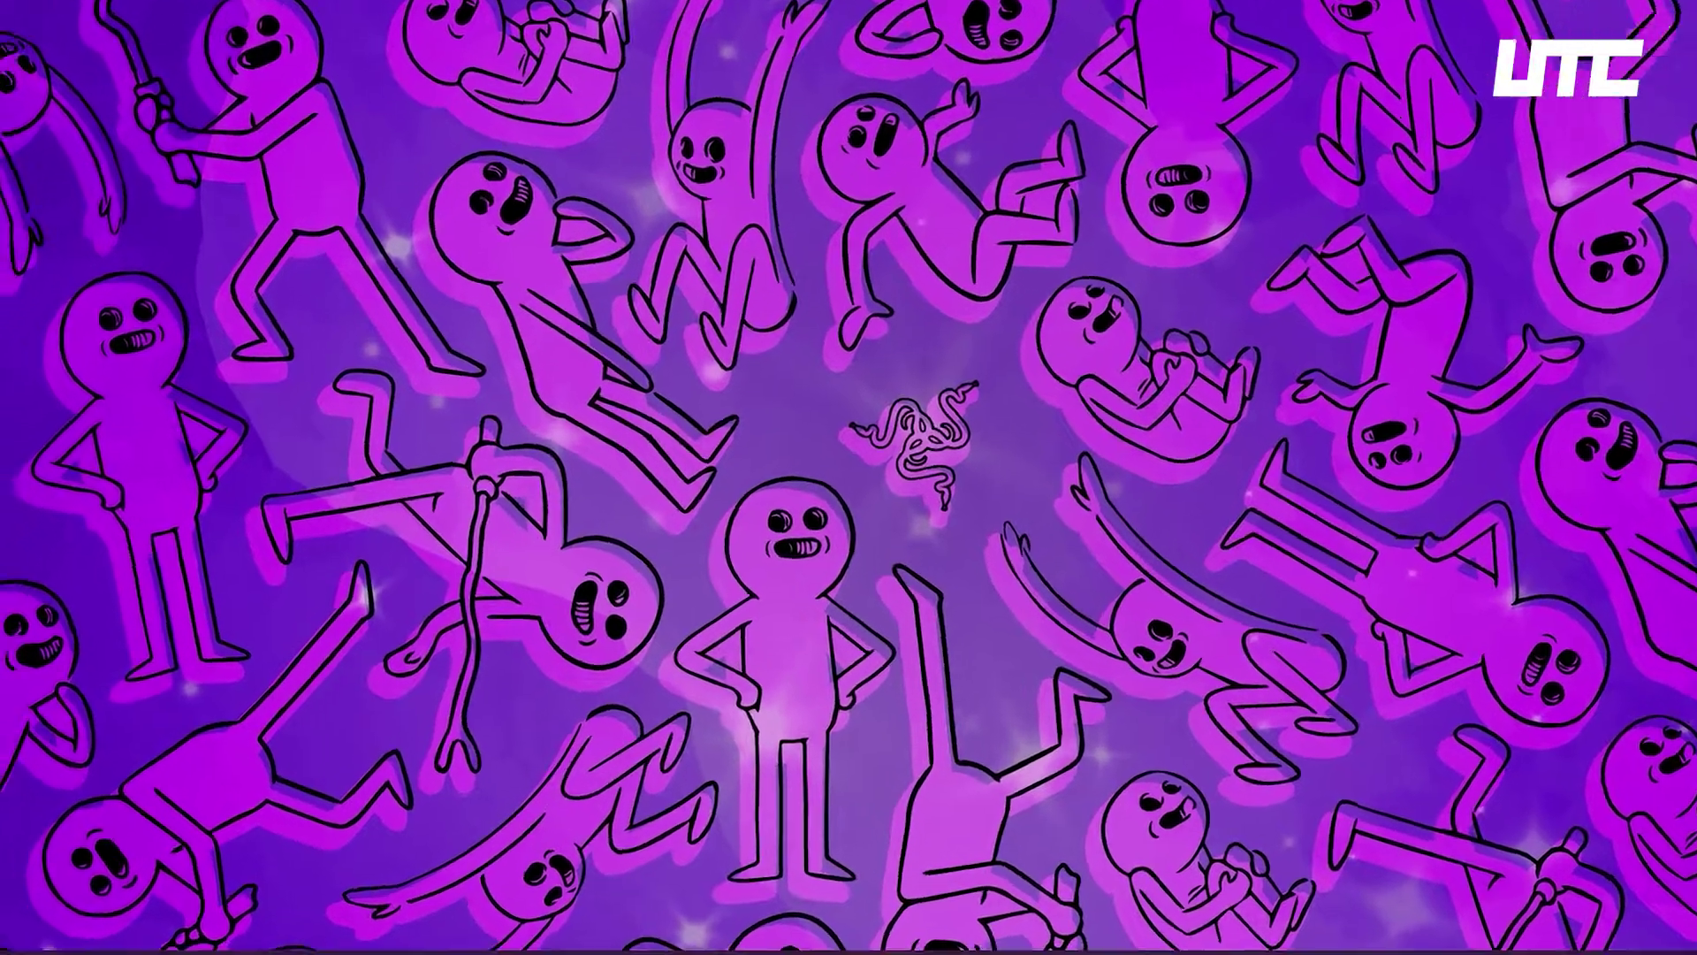
Launch Control Panel by searching 'control' from the Start menu, then move its window right
left_click(16, 941)
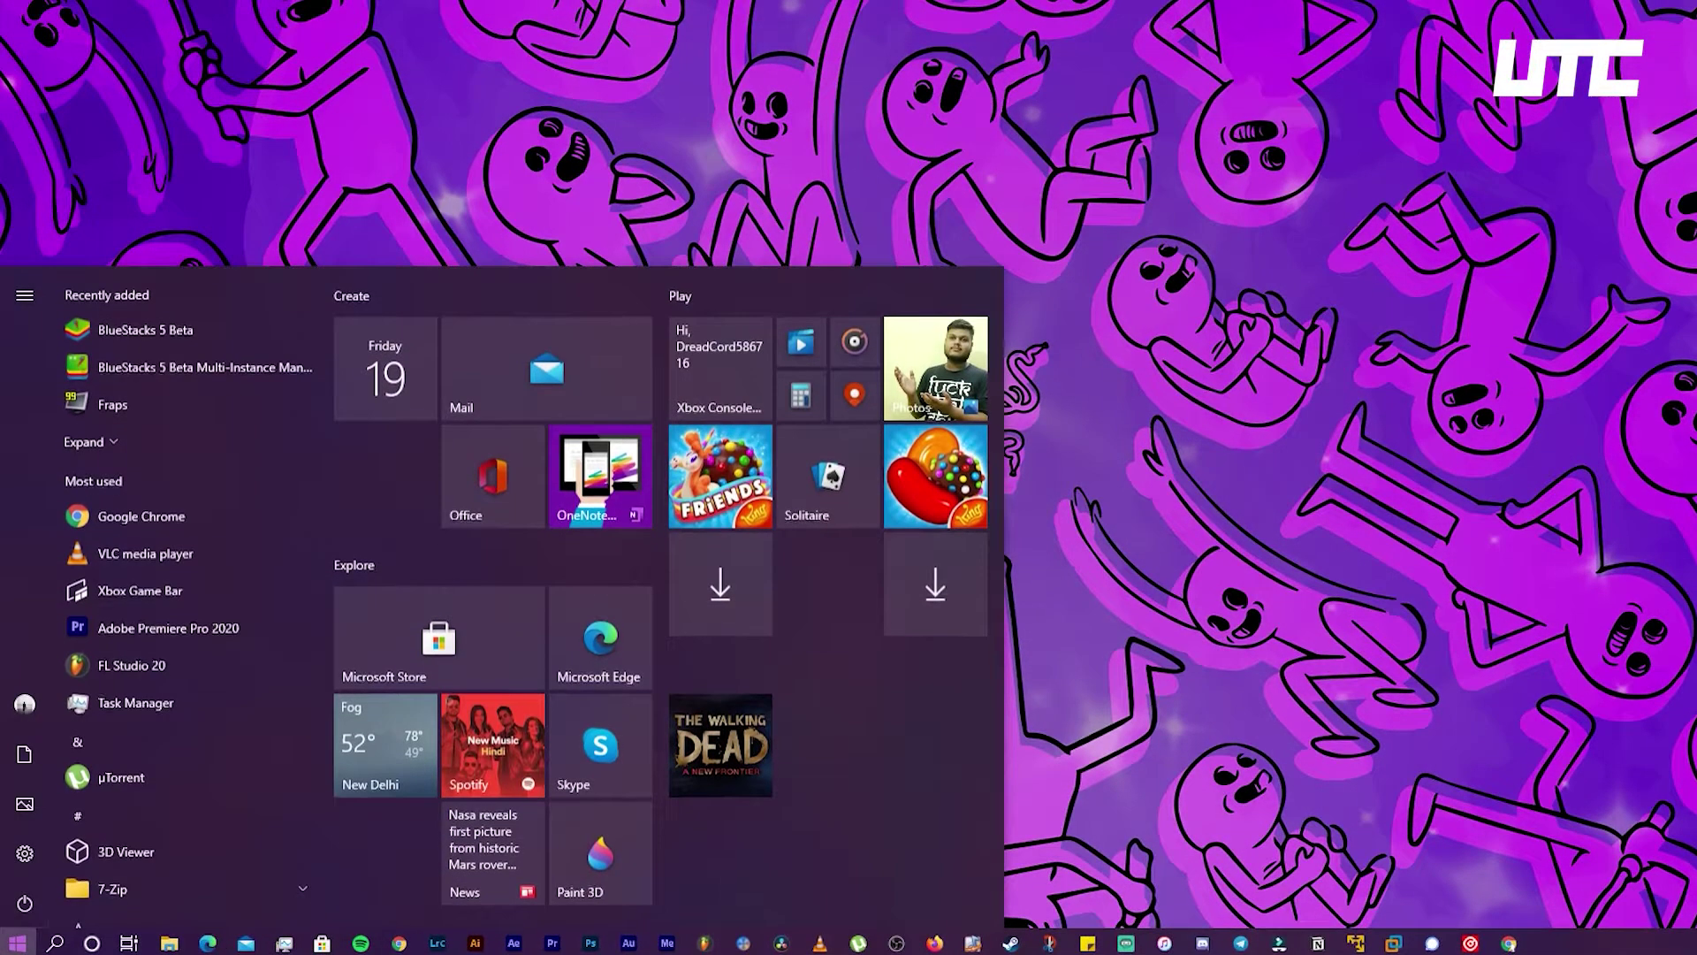
type("contr")
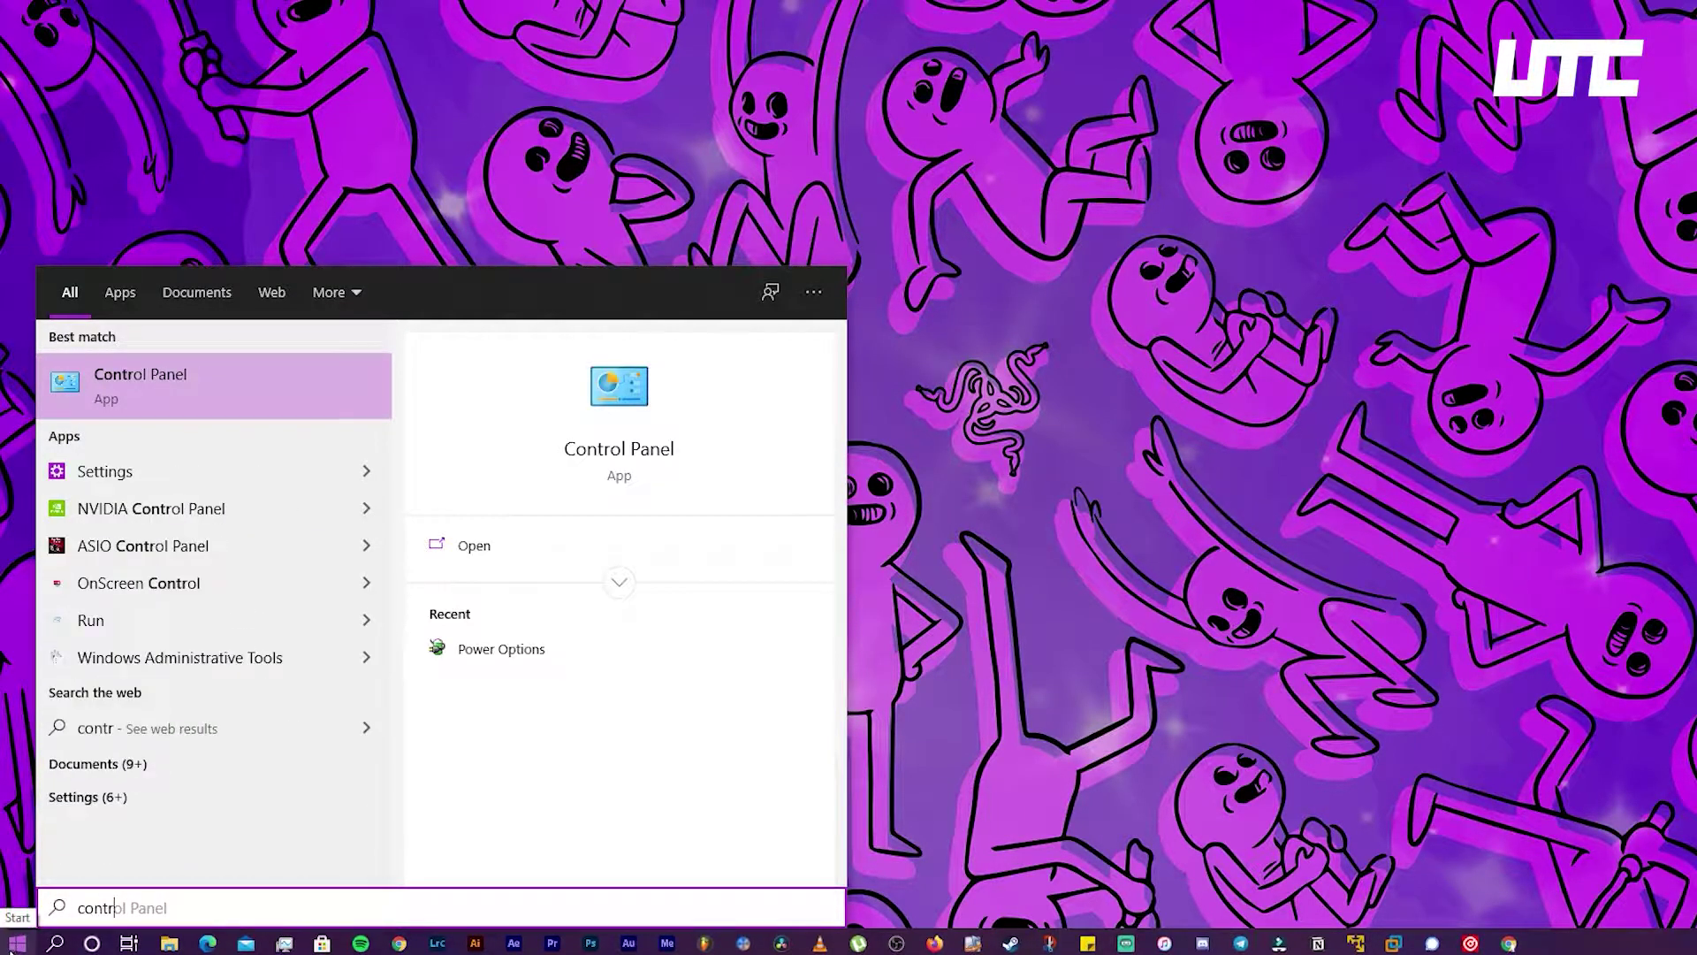
type("ol")
key("Return")
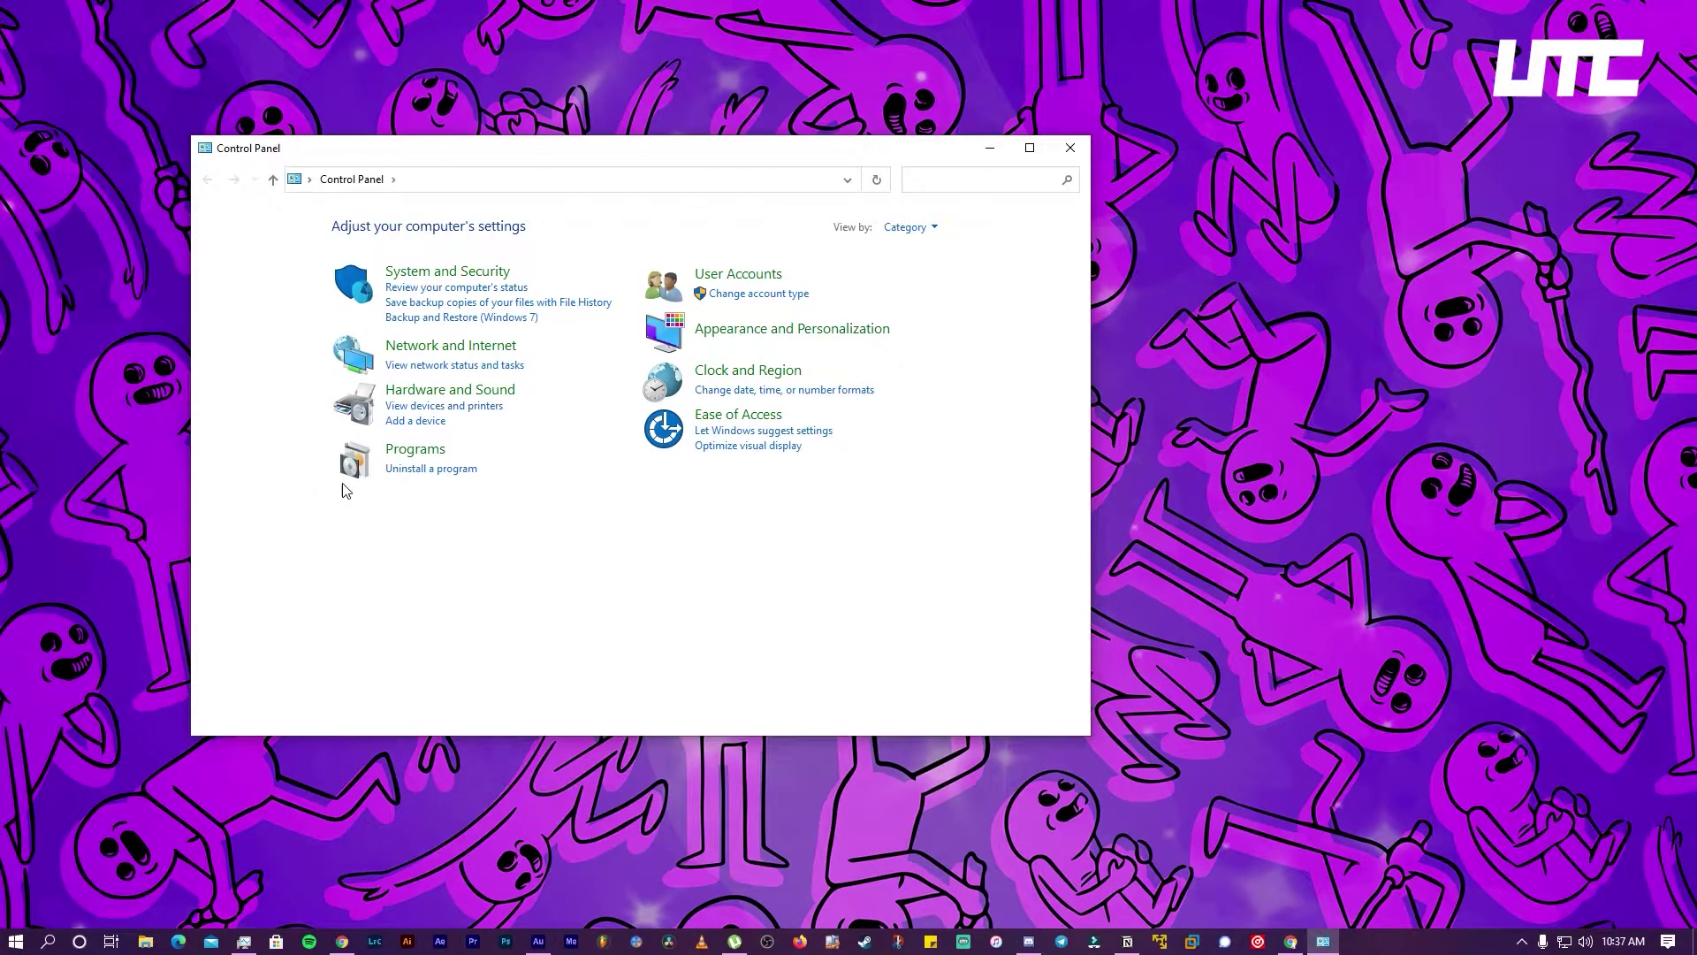
left_click(909, 227)
left_click(973, 599)
left_click_drag(745, 153, 854, 167)
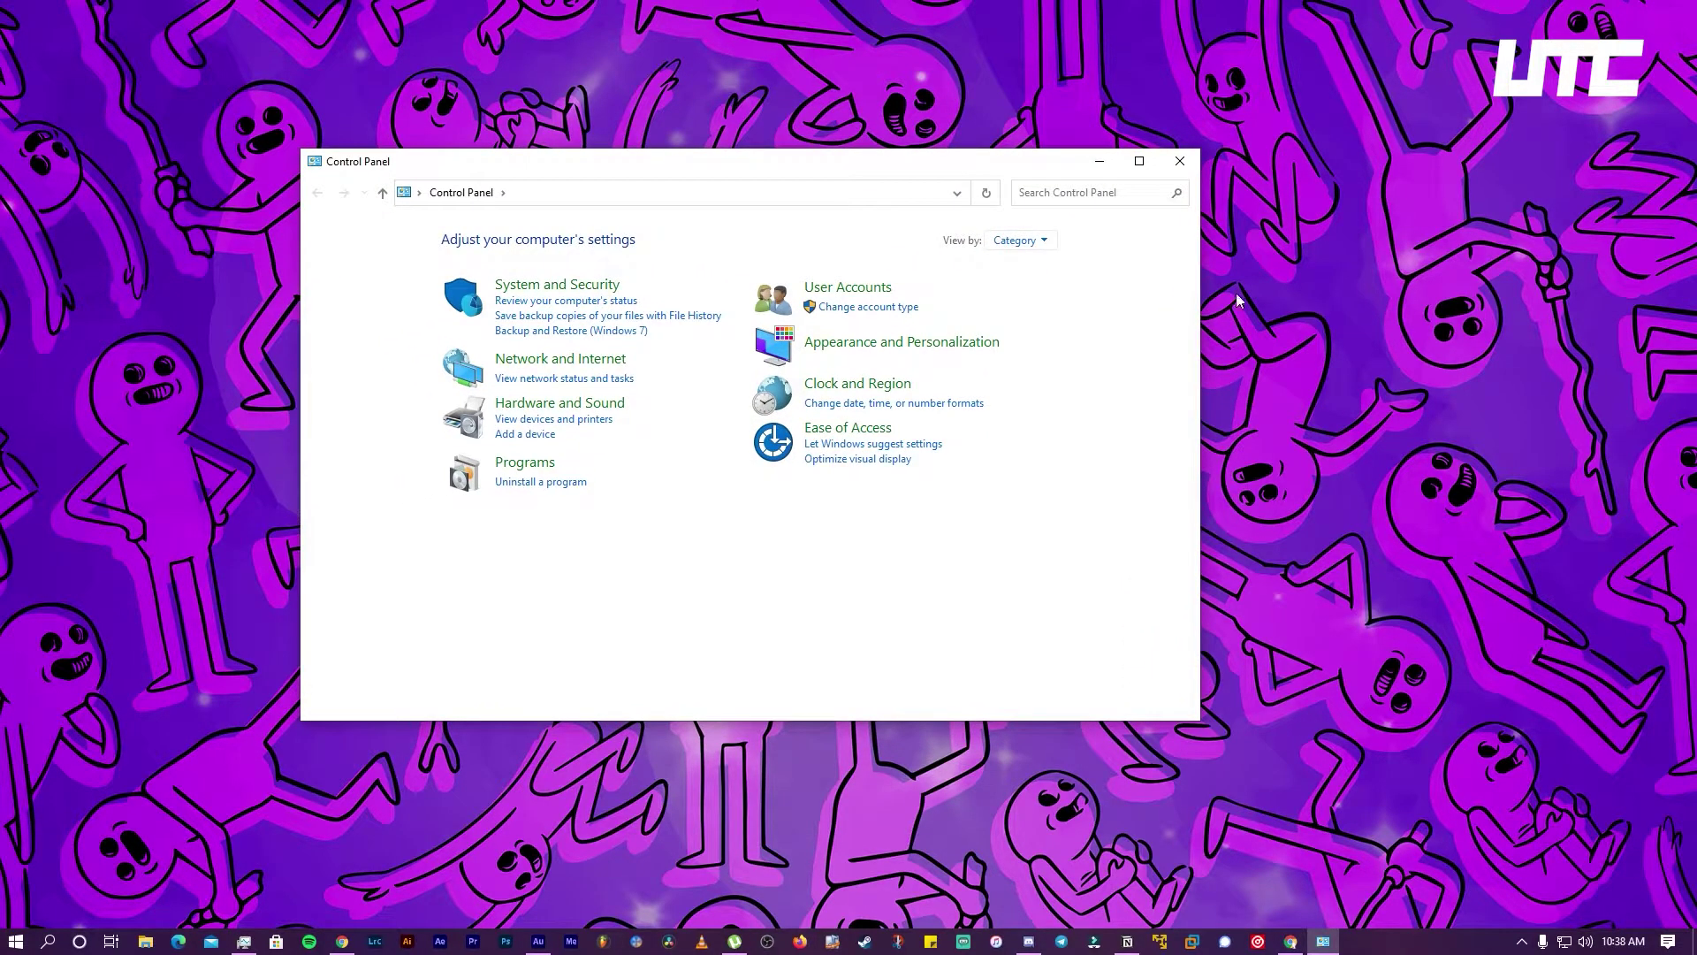
Go to Hardware and Sound > Power Options to see the power plans
left_click(541, 404)
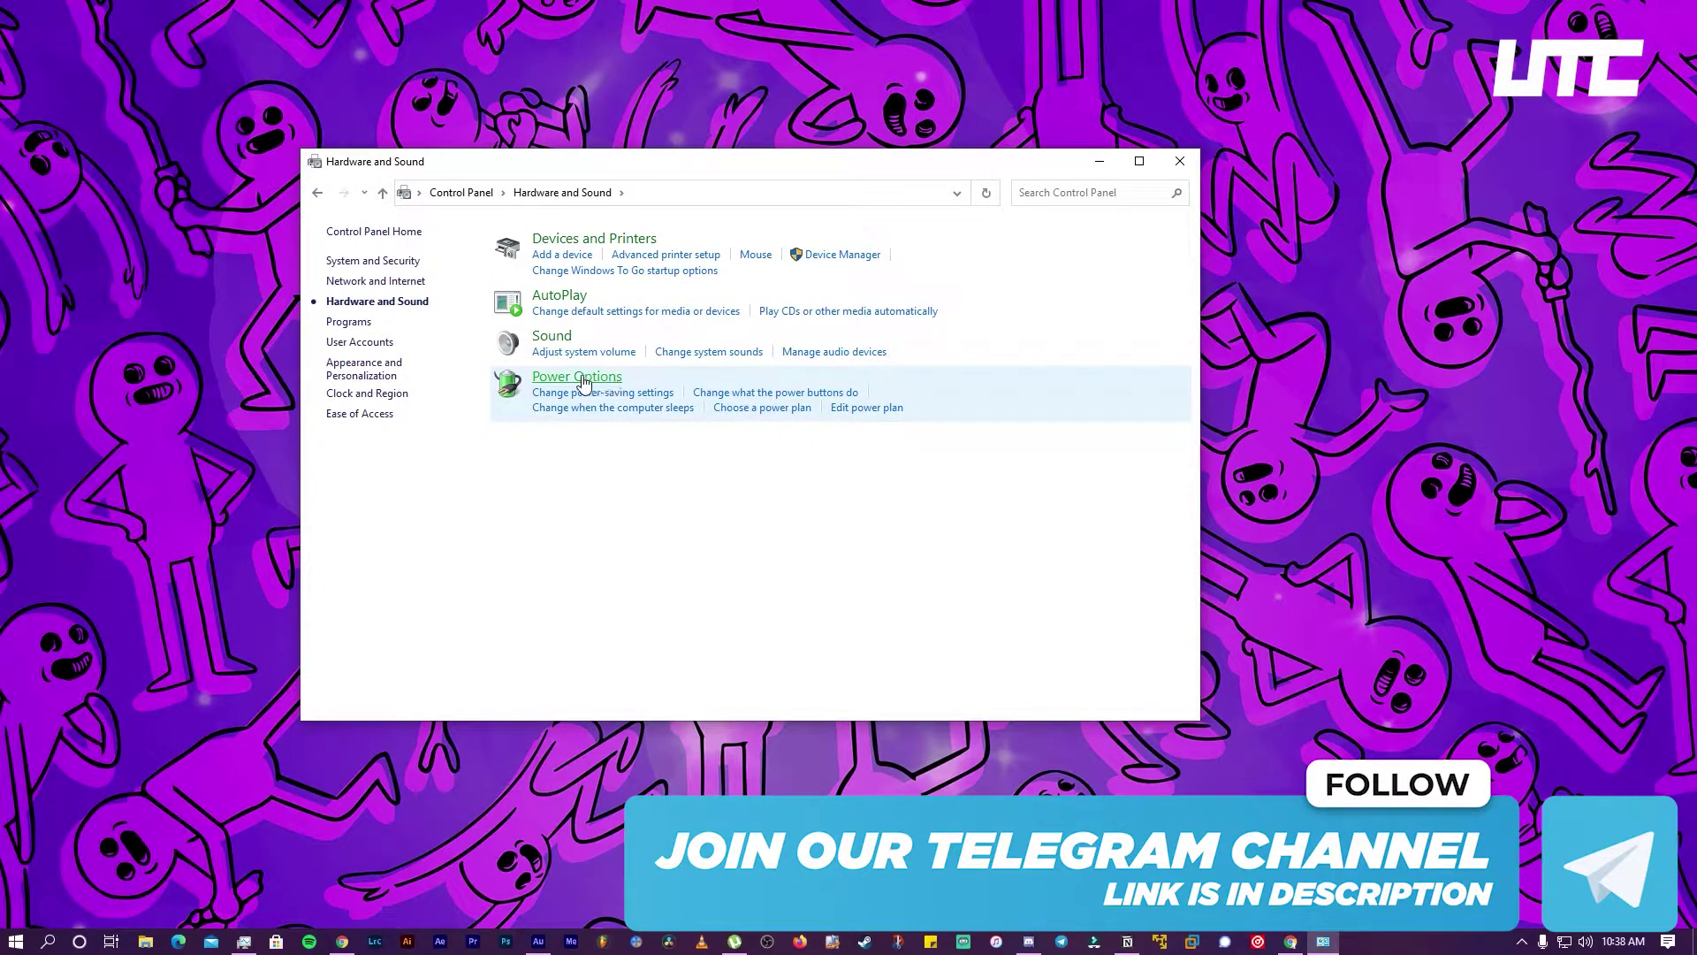
left_click(598, 380)
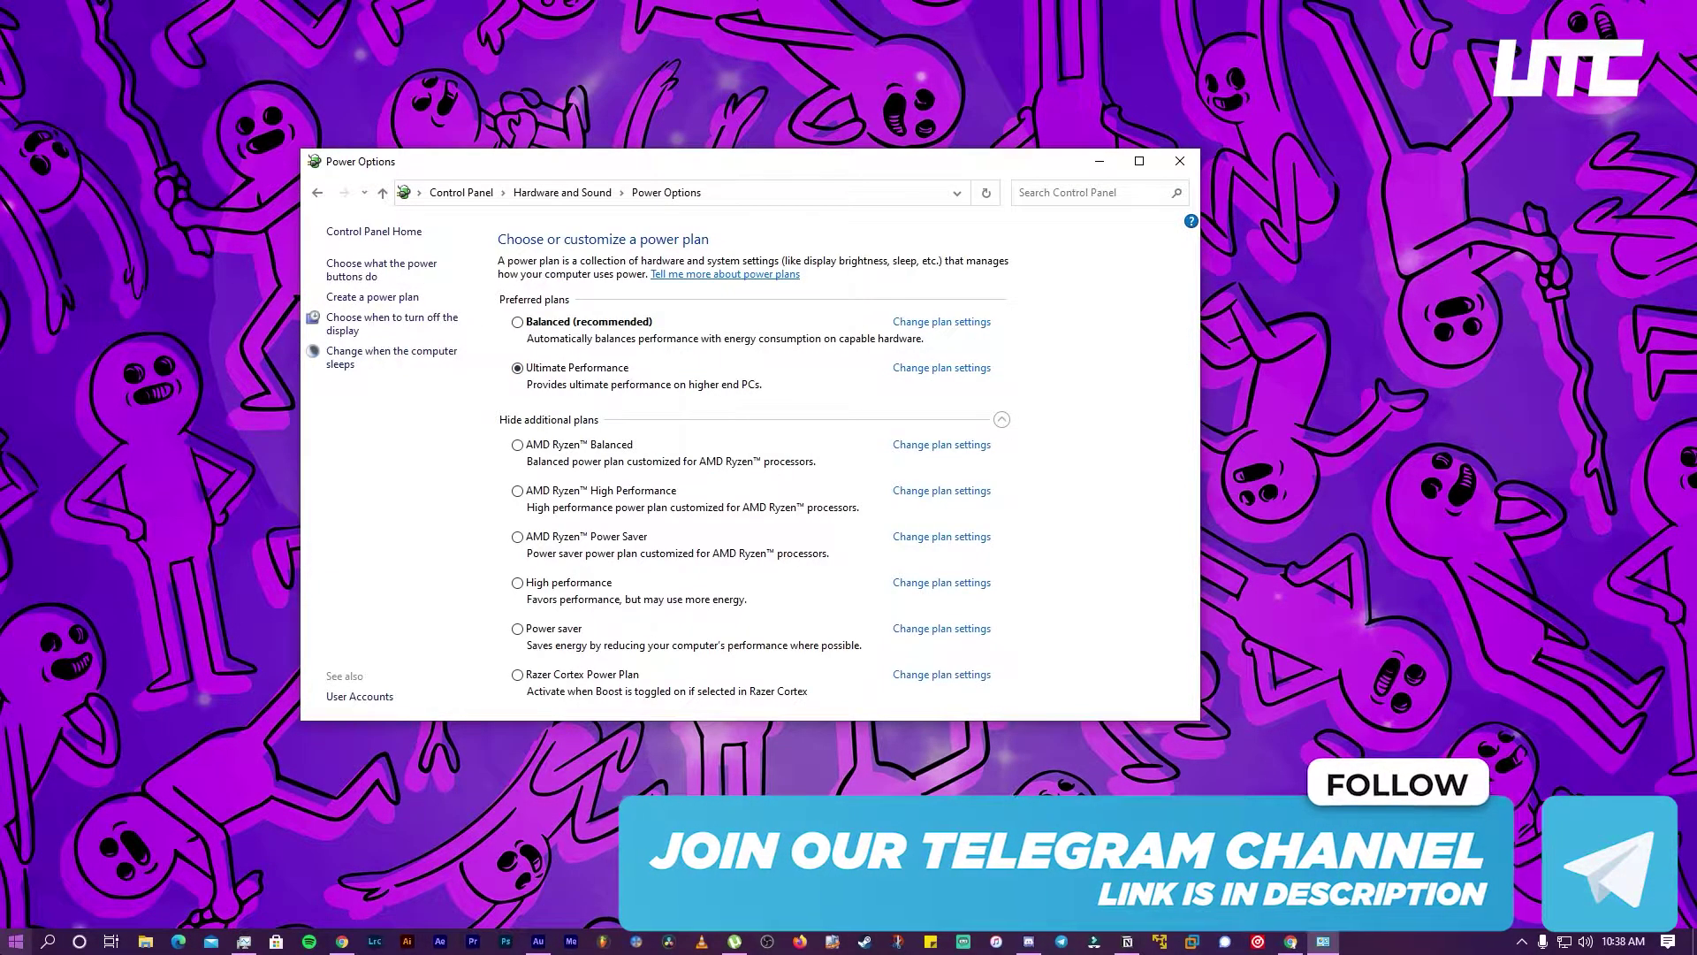
left_click(16, 941)
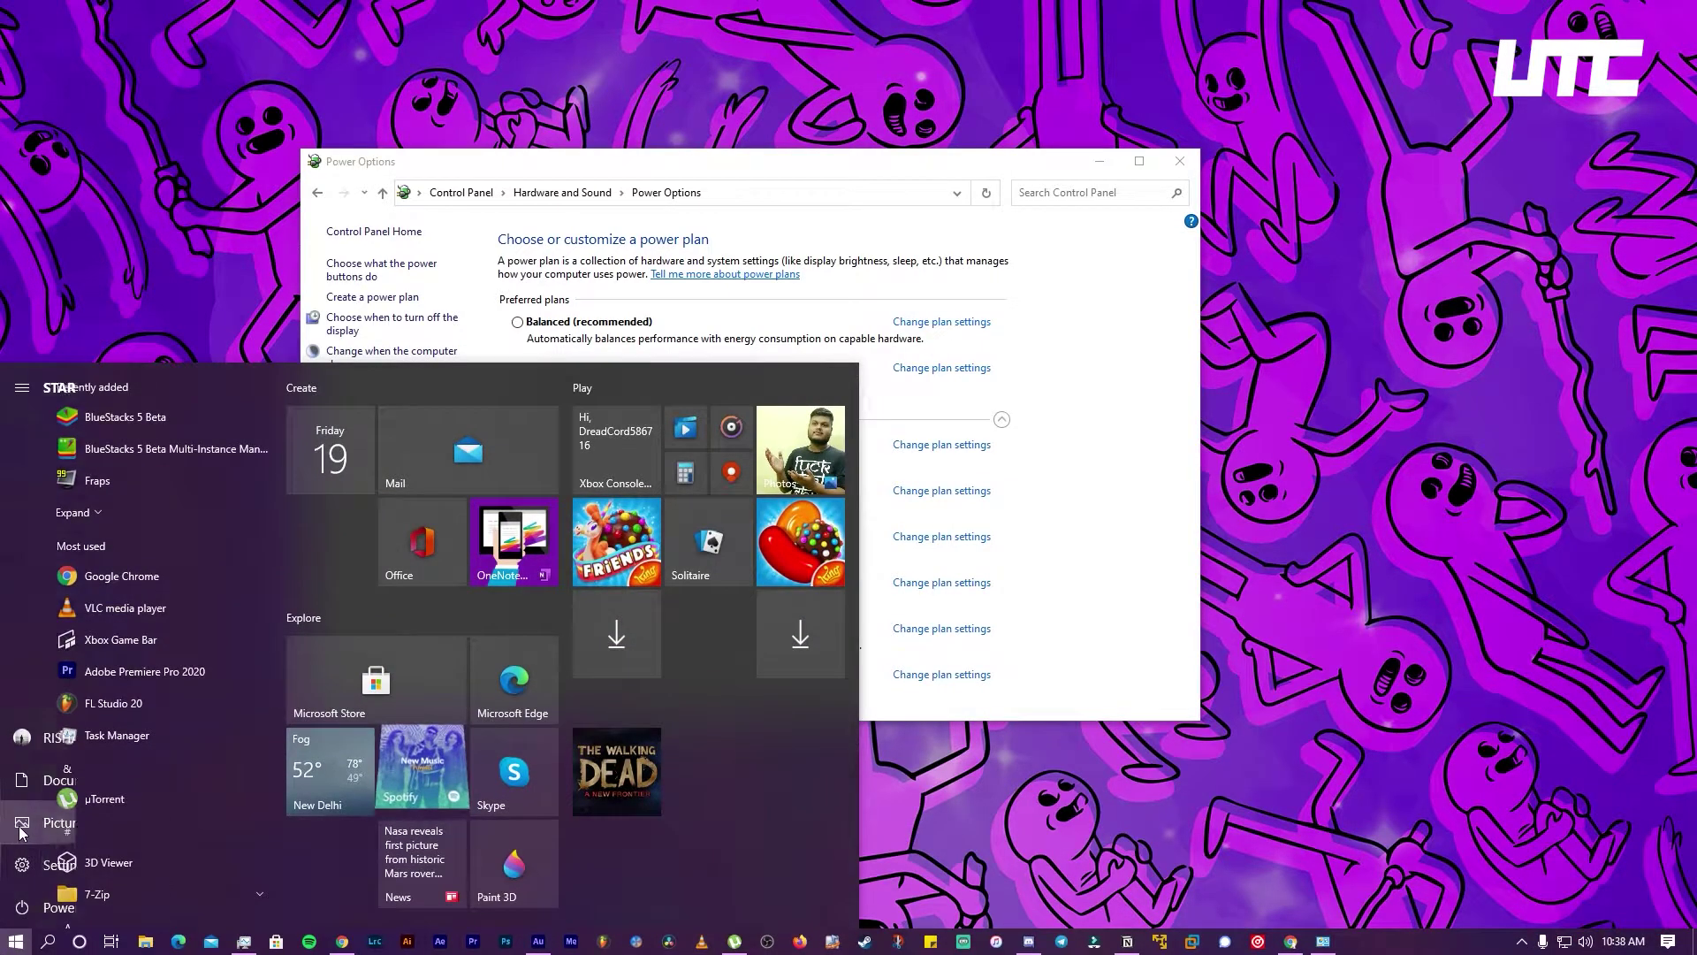
Open Additional power settings from Settings' System > Power & sleep, then move and enlarge Power Options
left_click(53, 863)
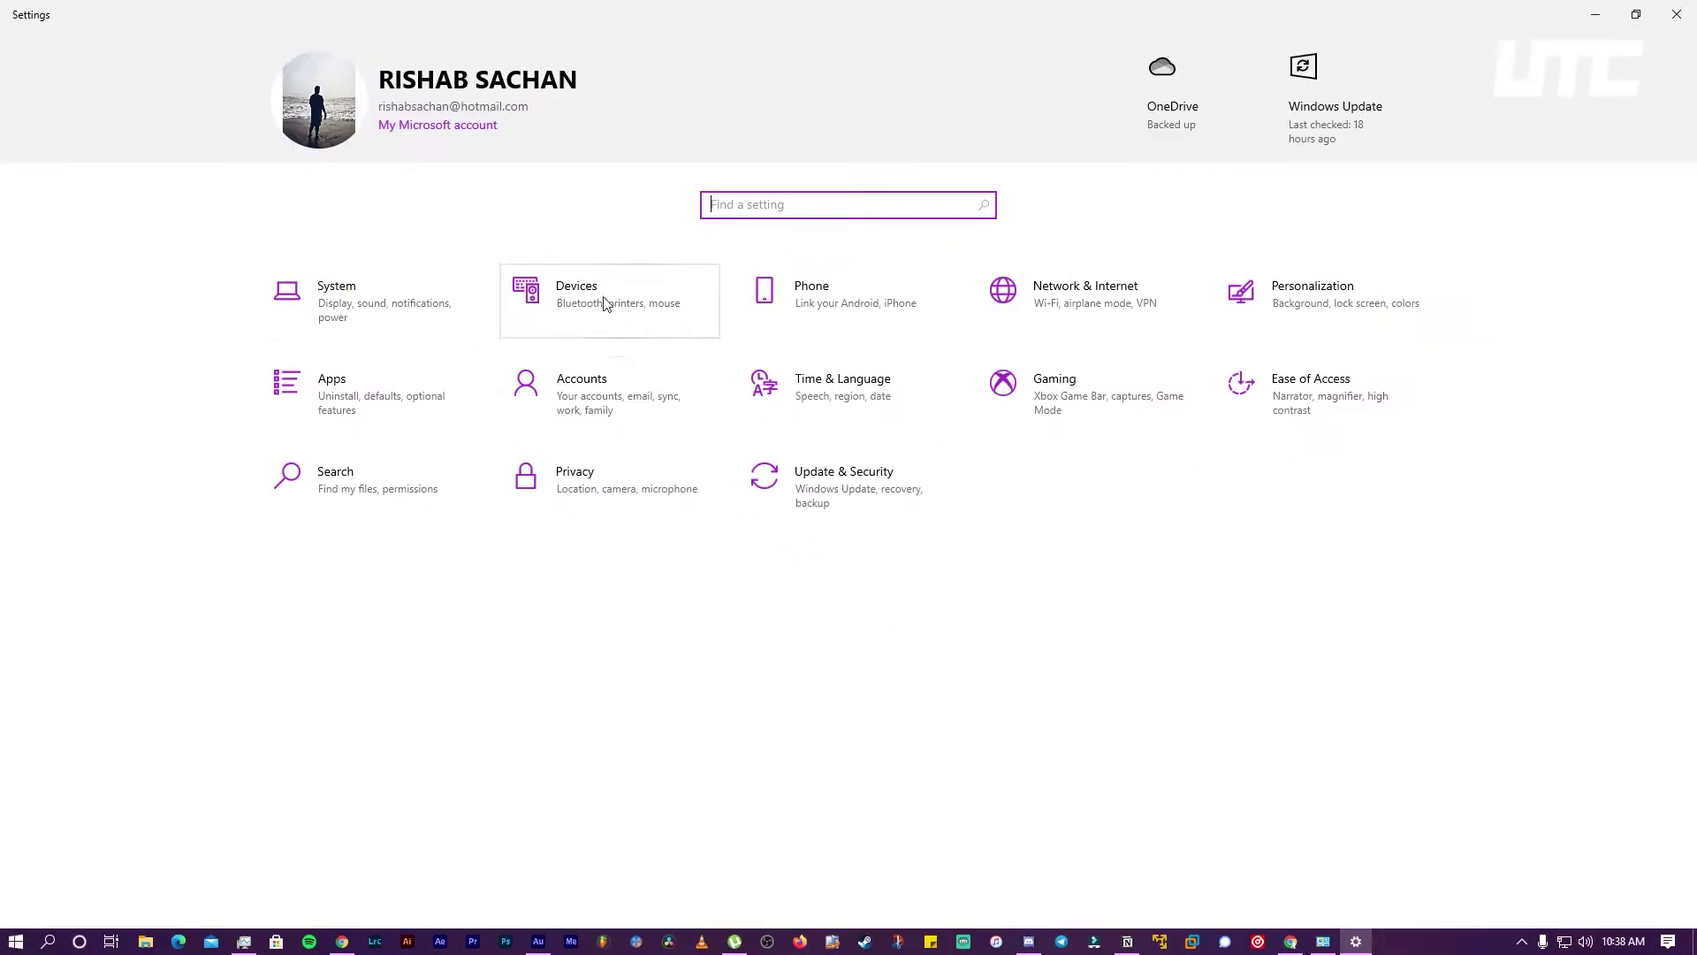
left_click(339, 289)
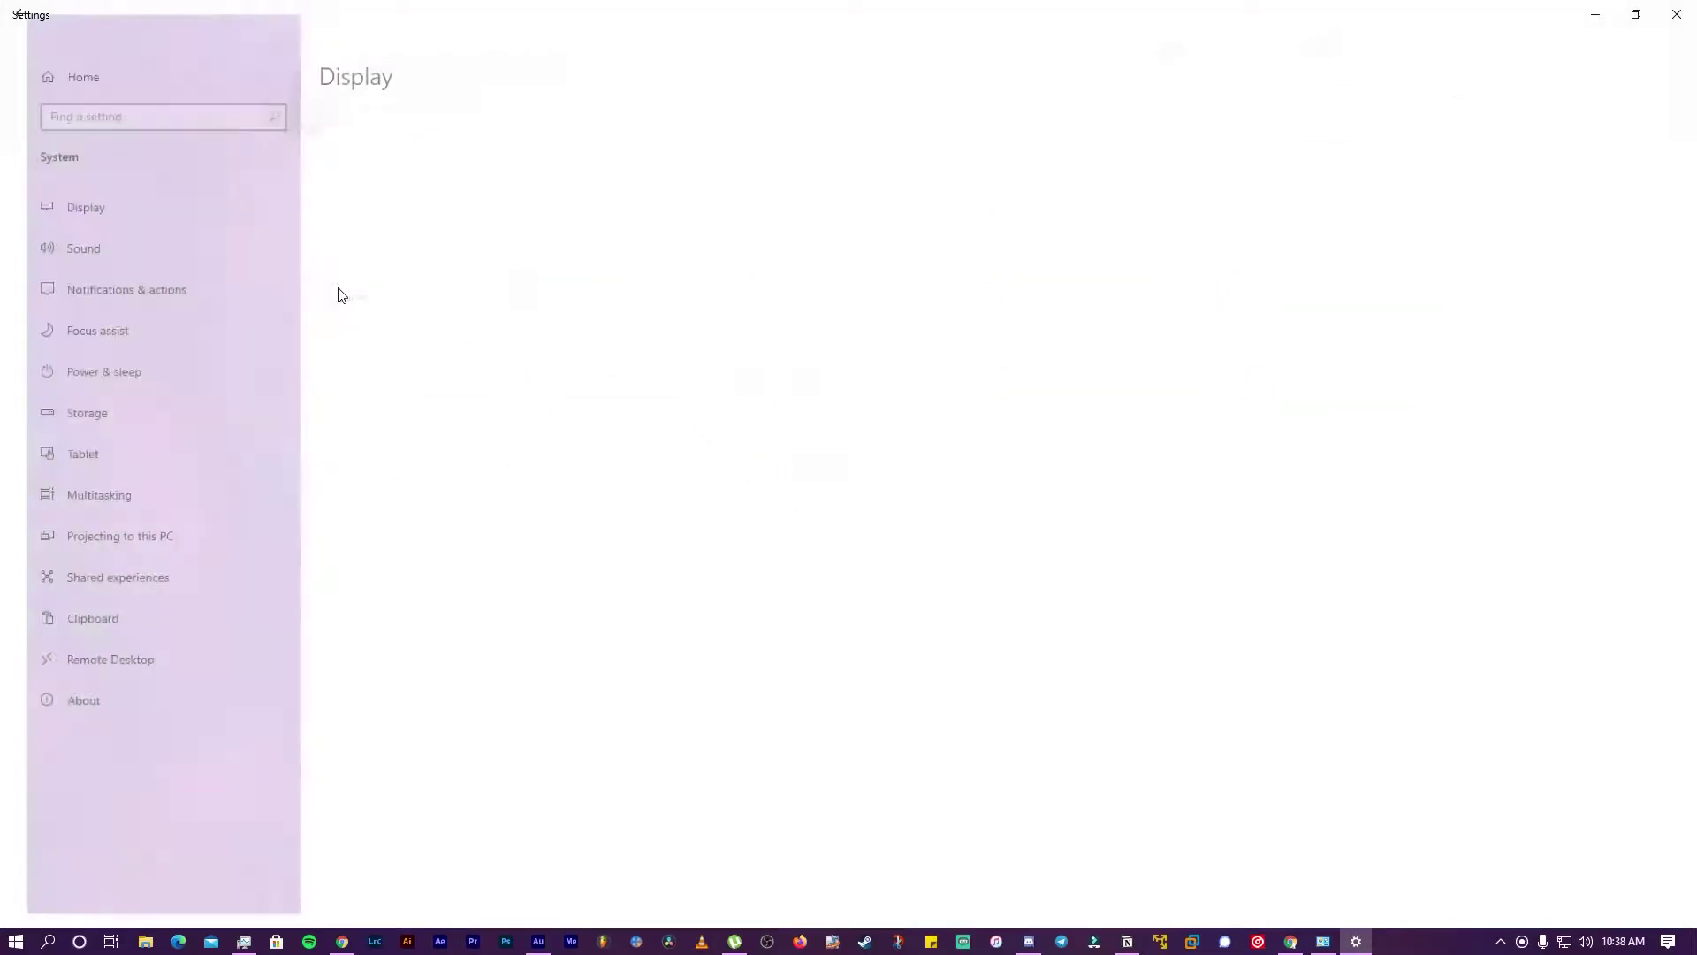
left_click(60, 371)
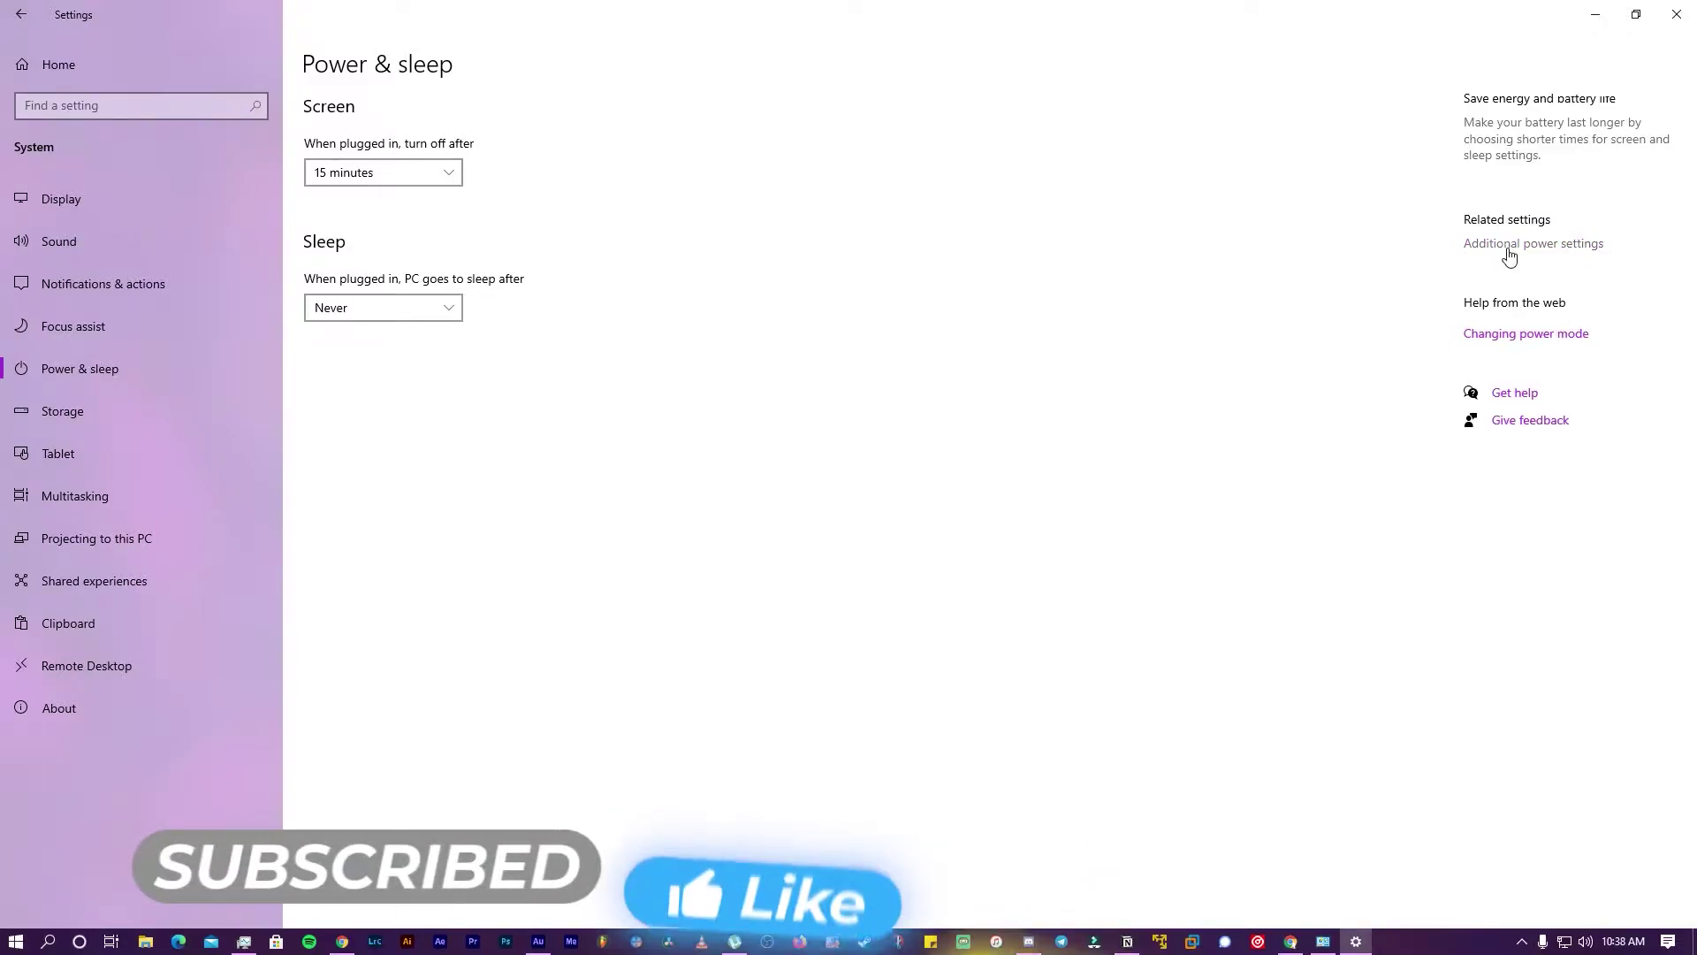
left_click(1509, 255)
left_click_drag(716, 164, 798, 189)
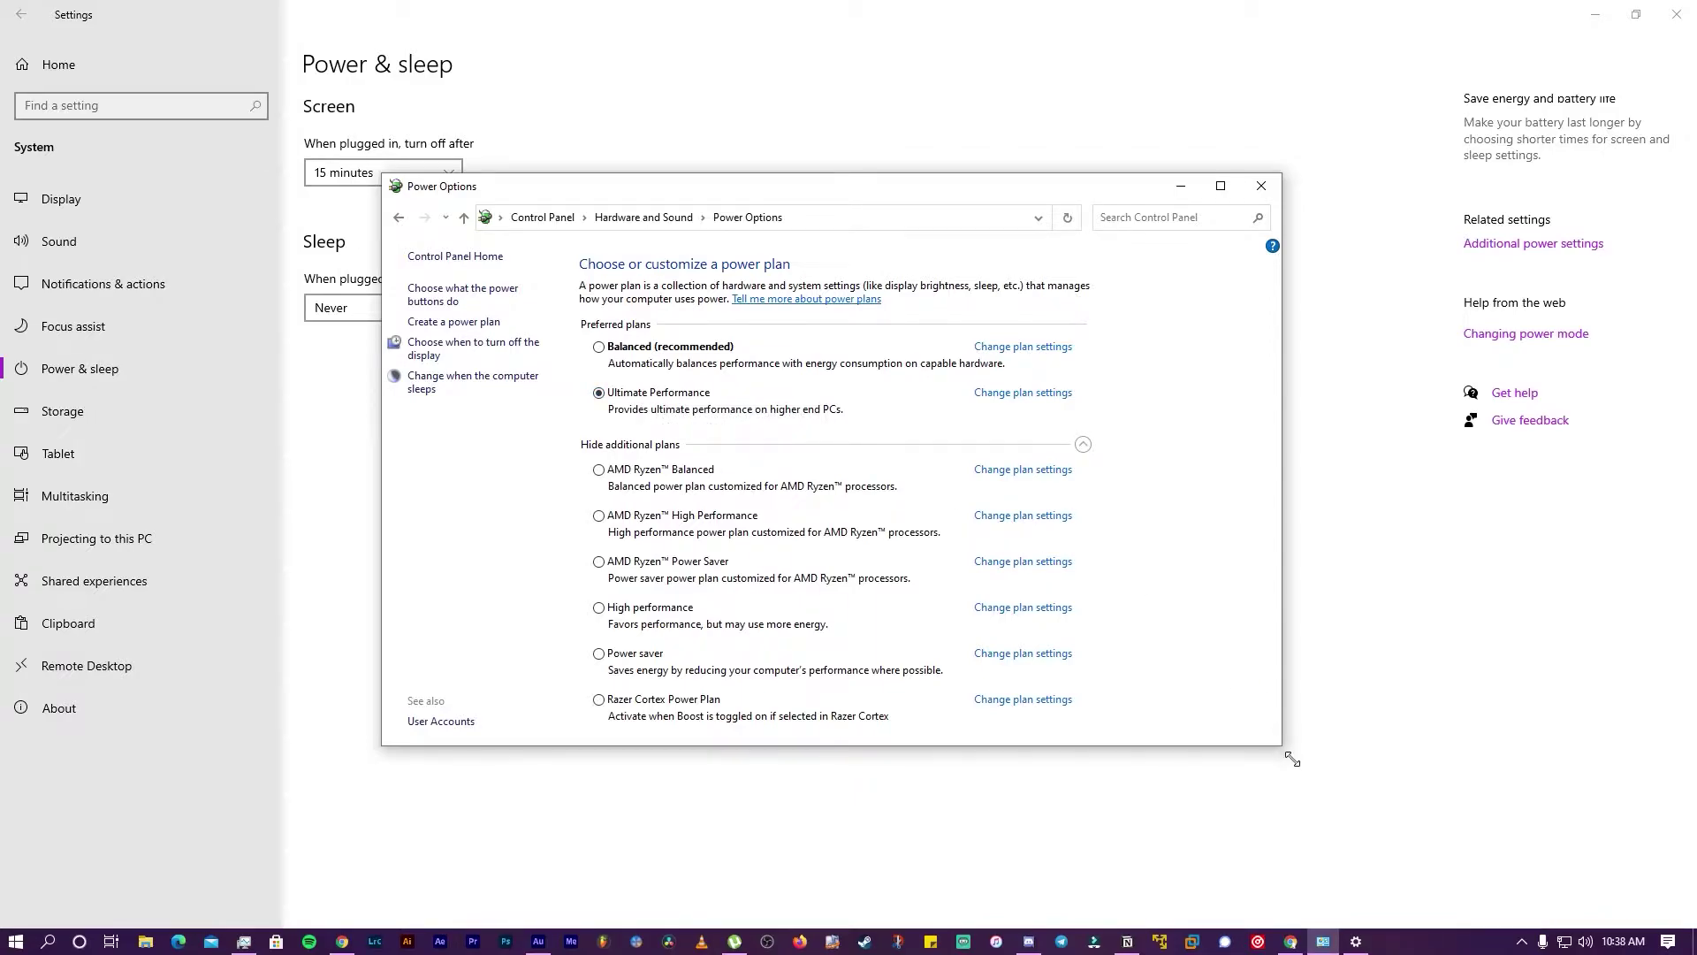
left_click_drag(1287, 756, 1371, 808)
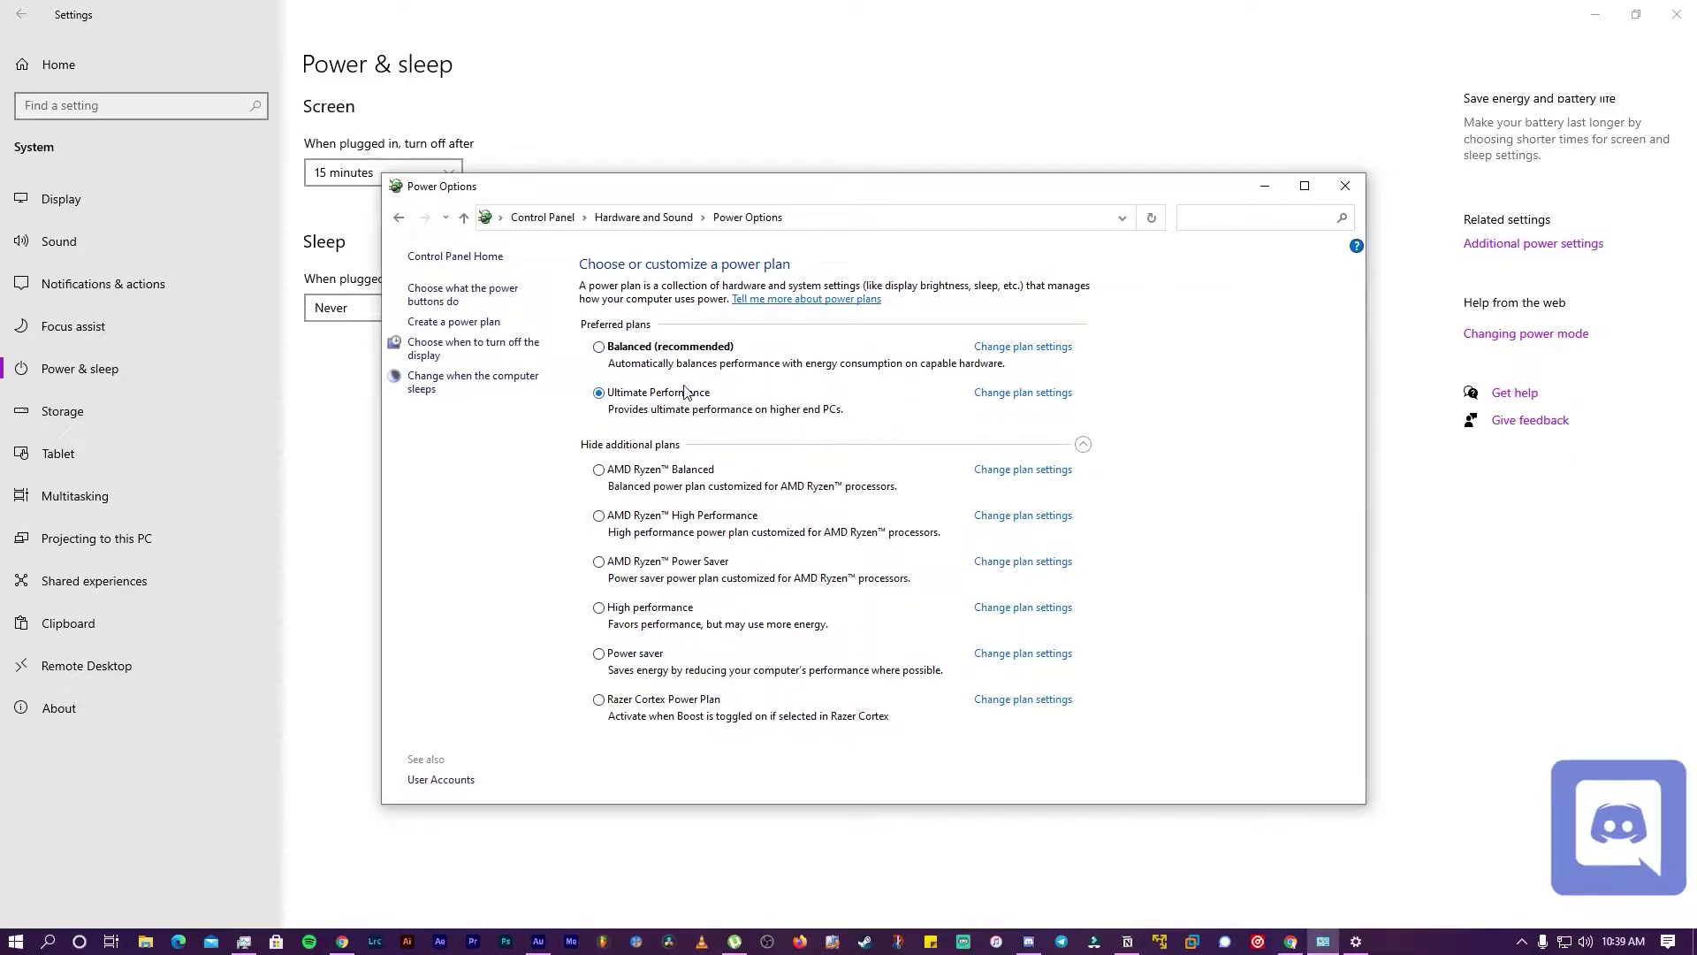
Minimize Power Options and Settings, then run 'cmd' Command Prompt as administrator
left_click(1264, 186)
left_click(1596, 14)
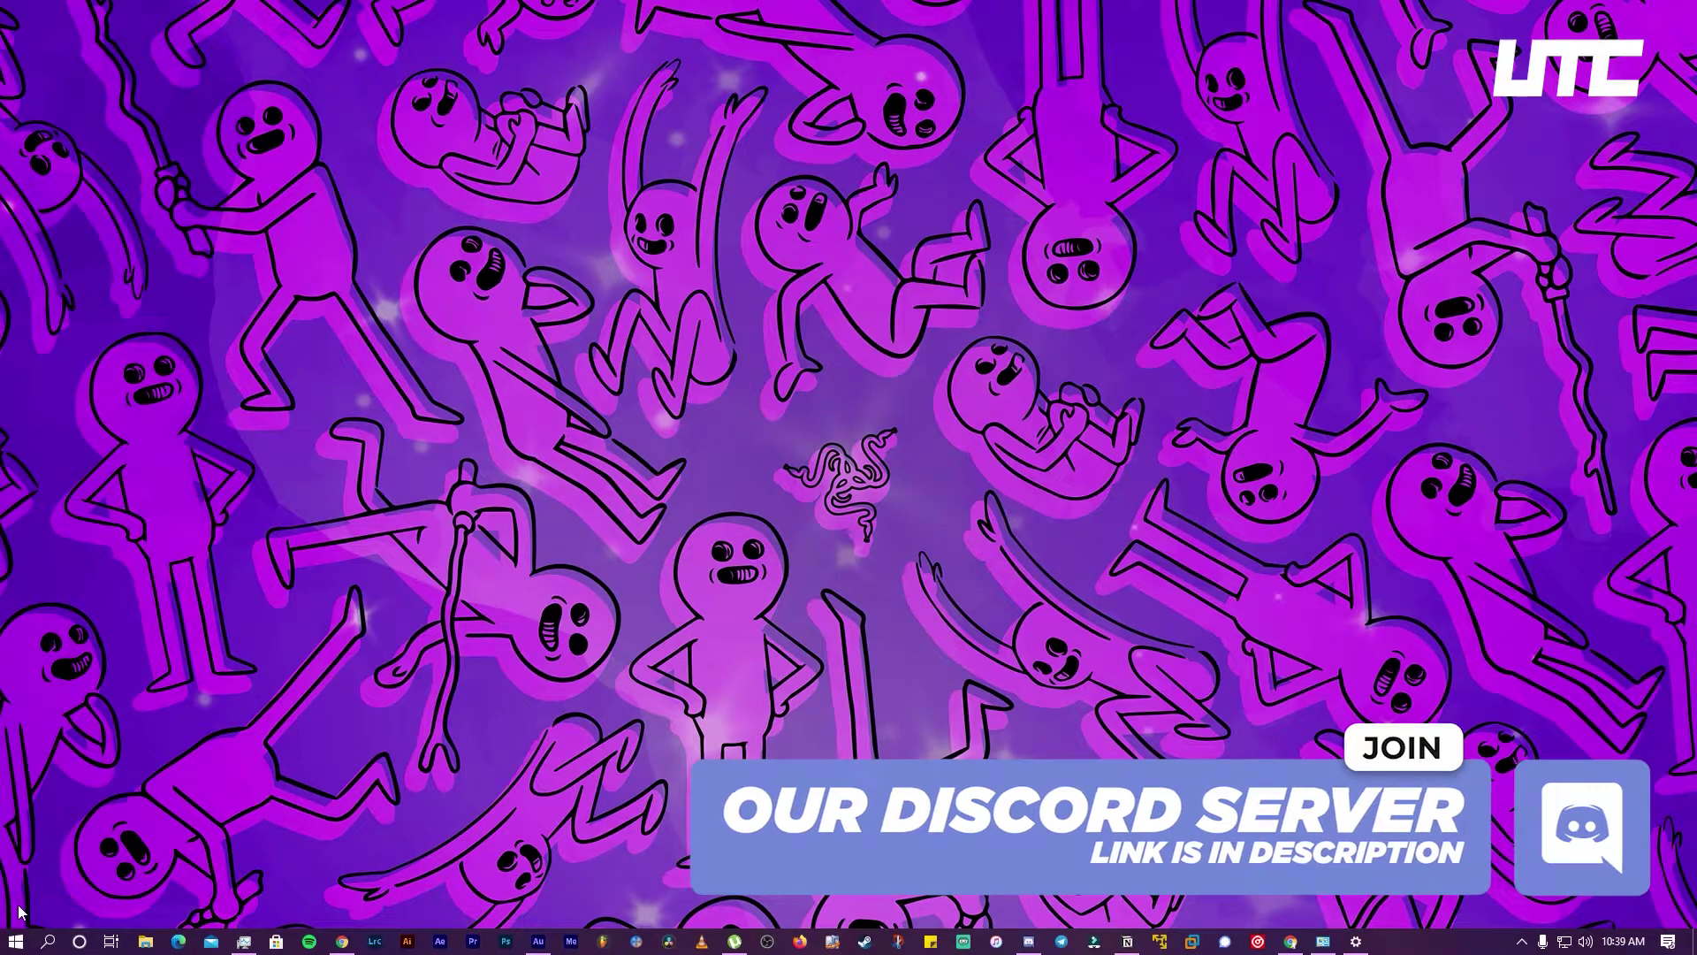
key("super")
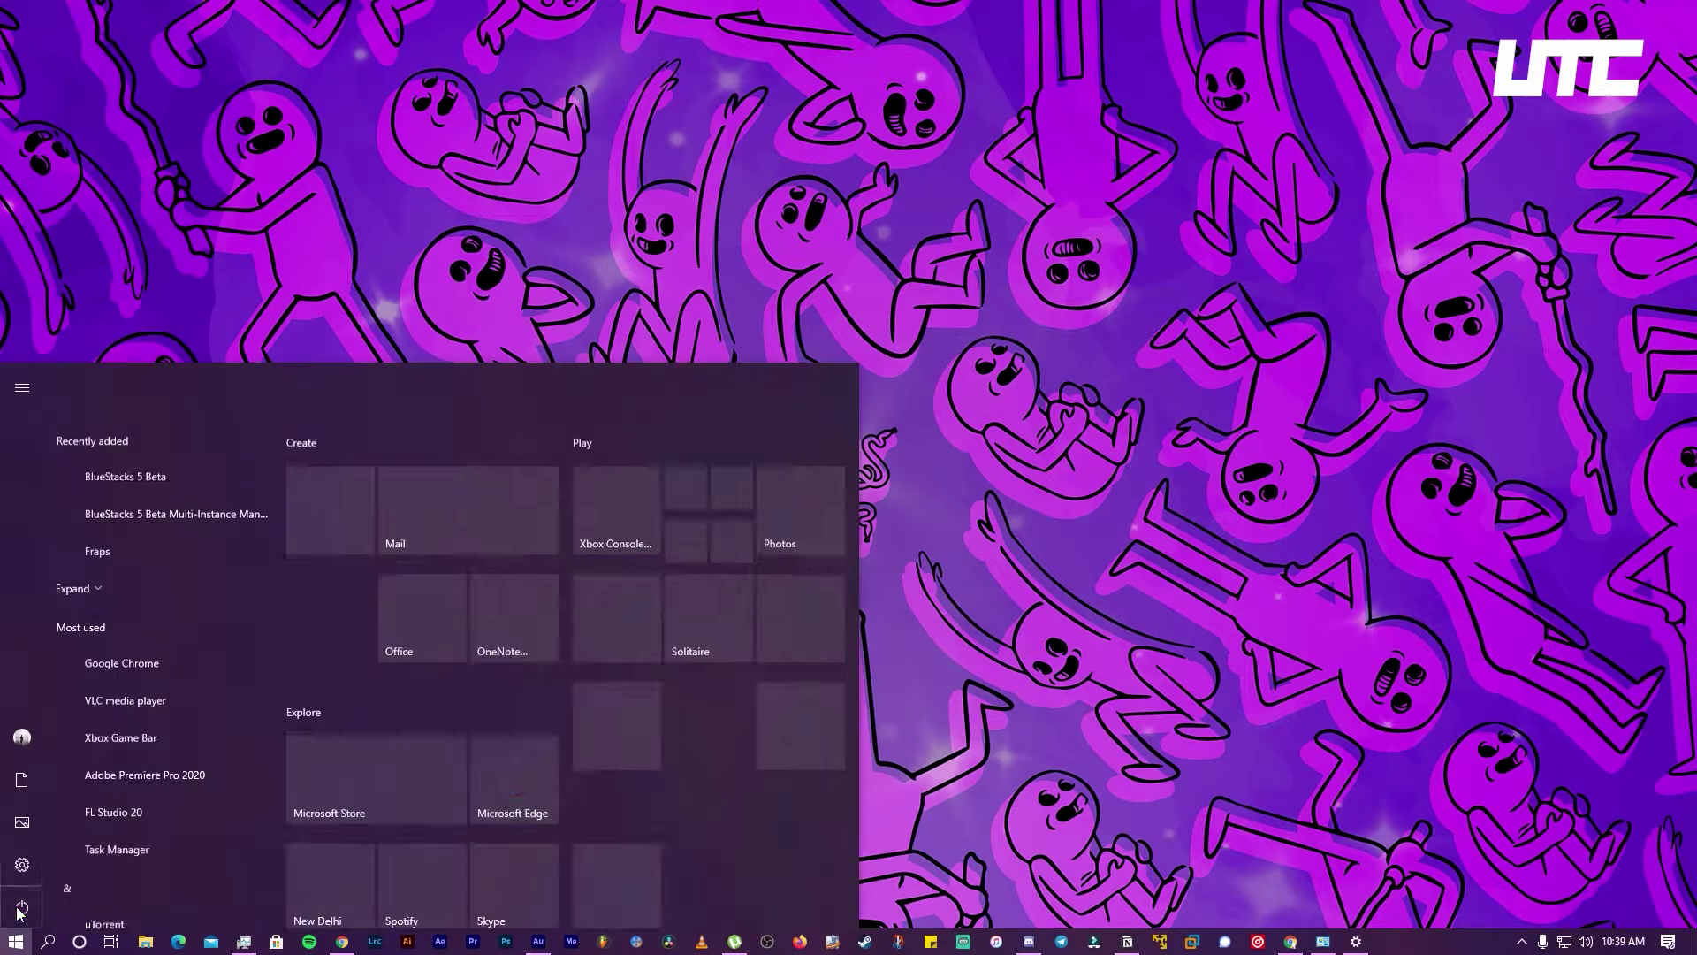
type("cmd")
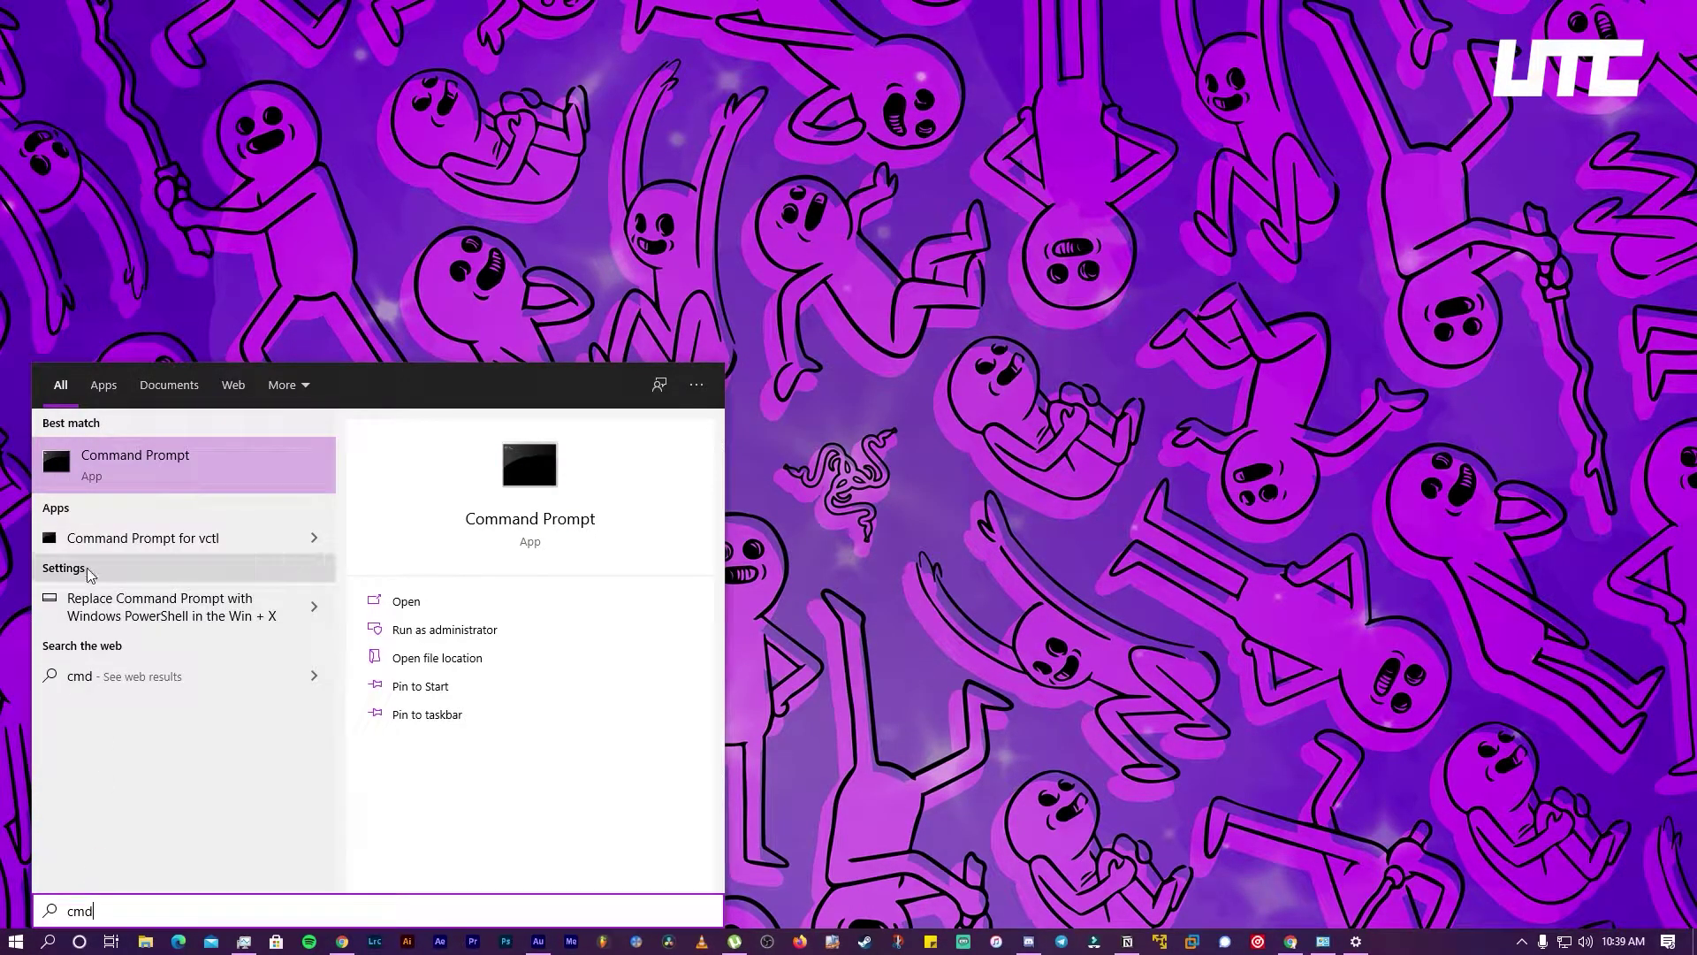
right_click(156, 458)
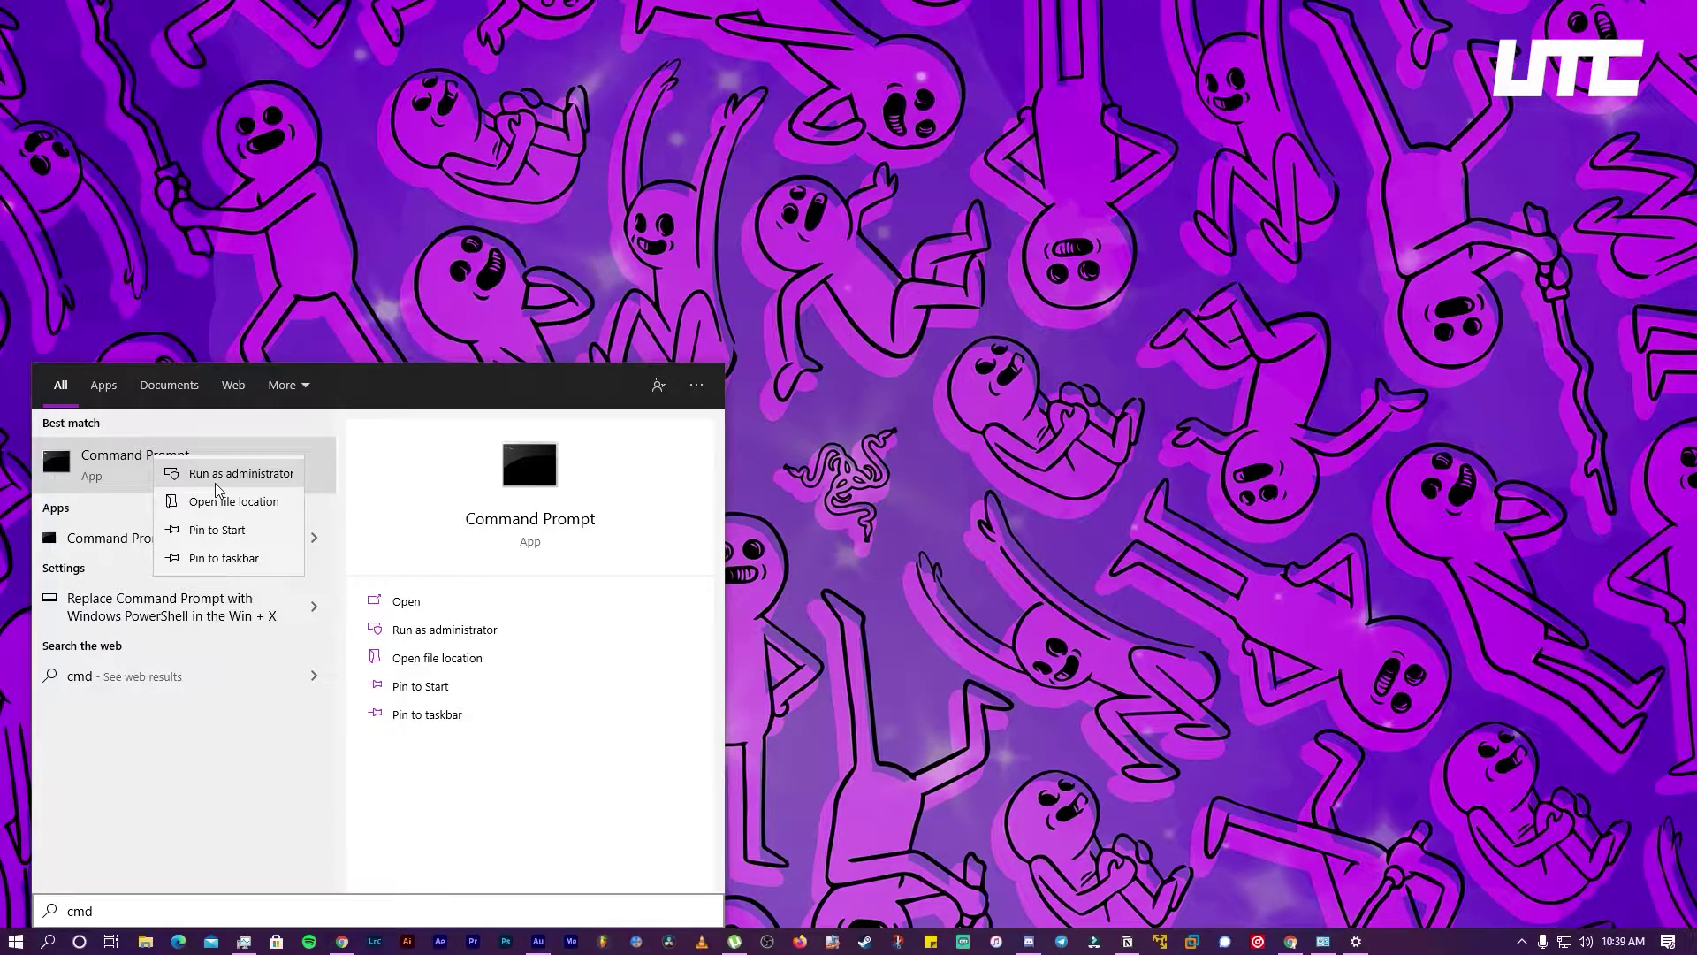
left_click(221, 475)
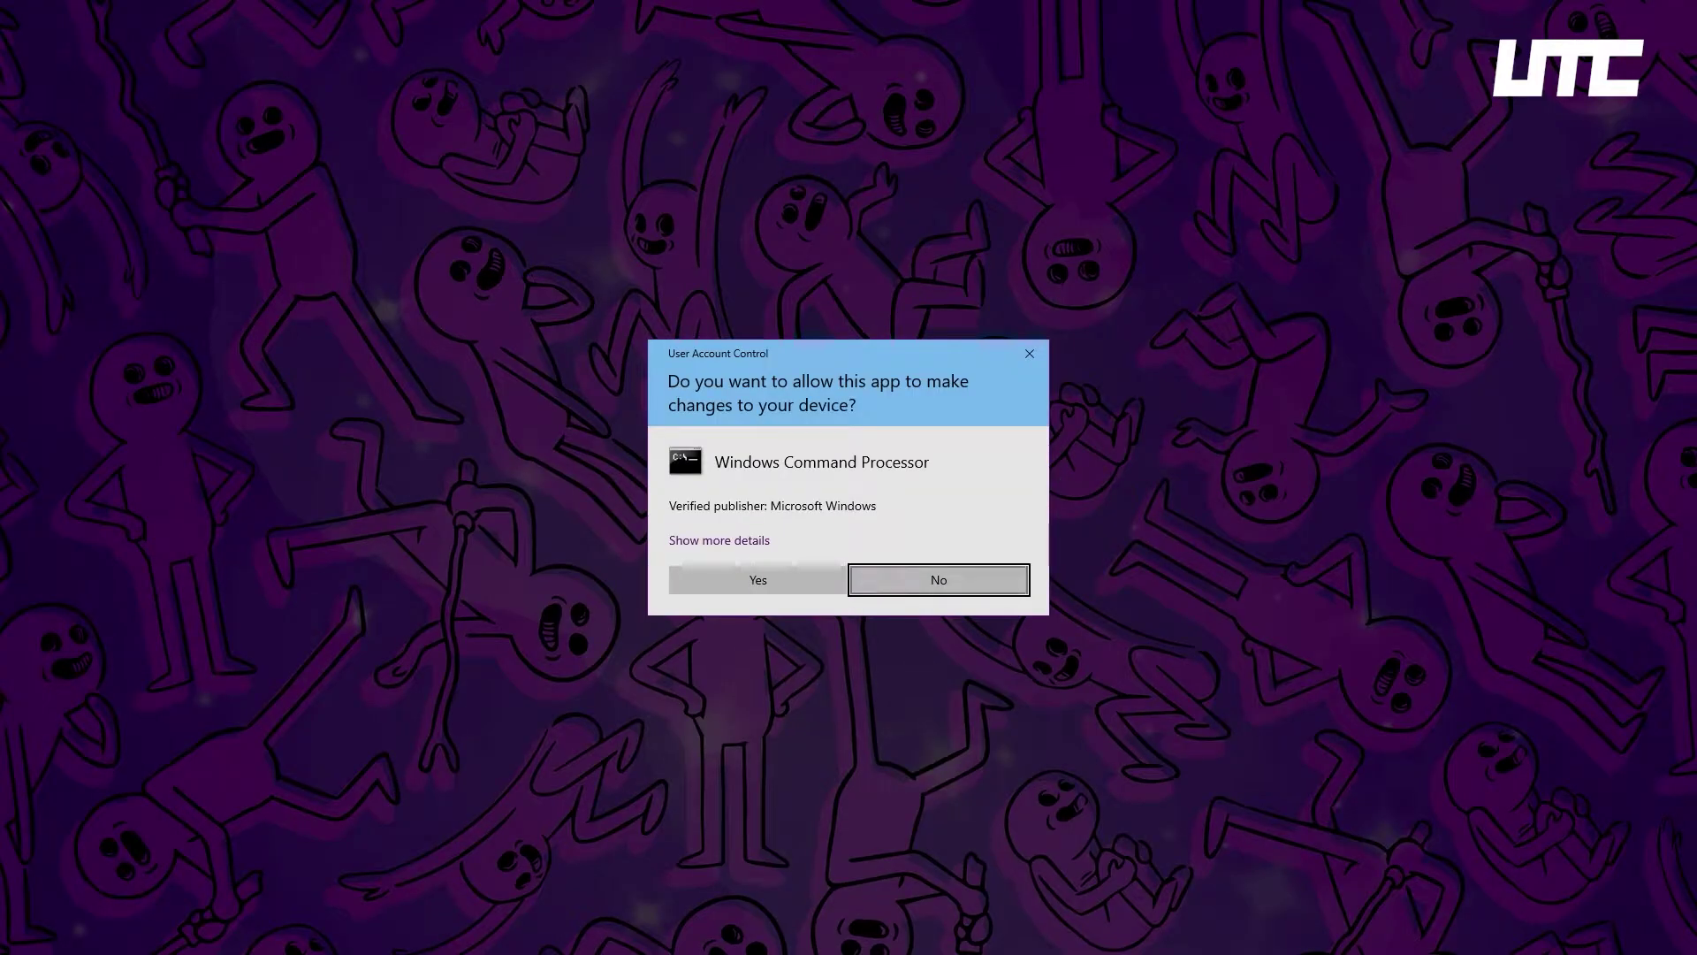
left_click(808, 579)
left_click_drag(643, 156, 887, 211)
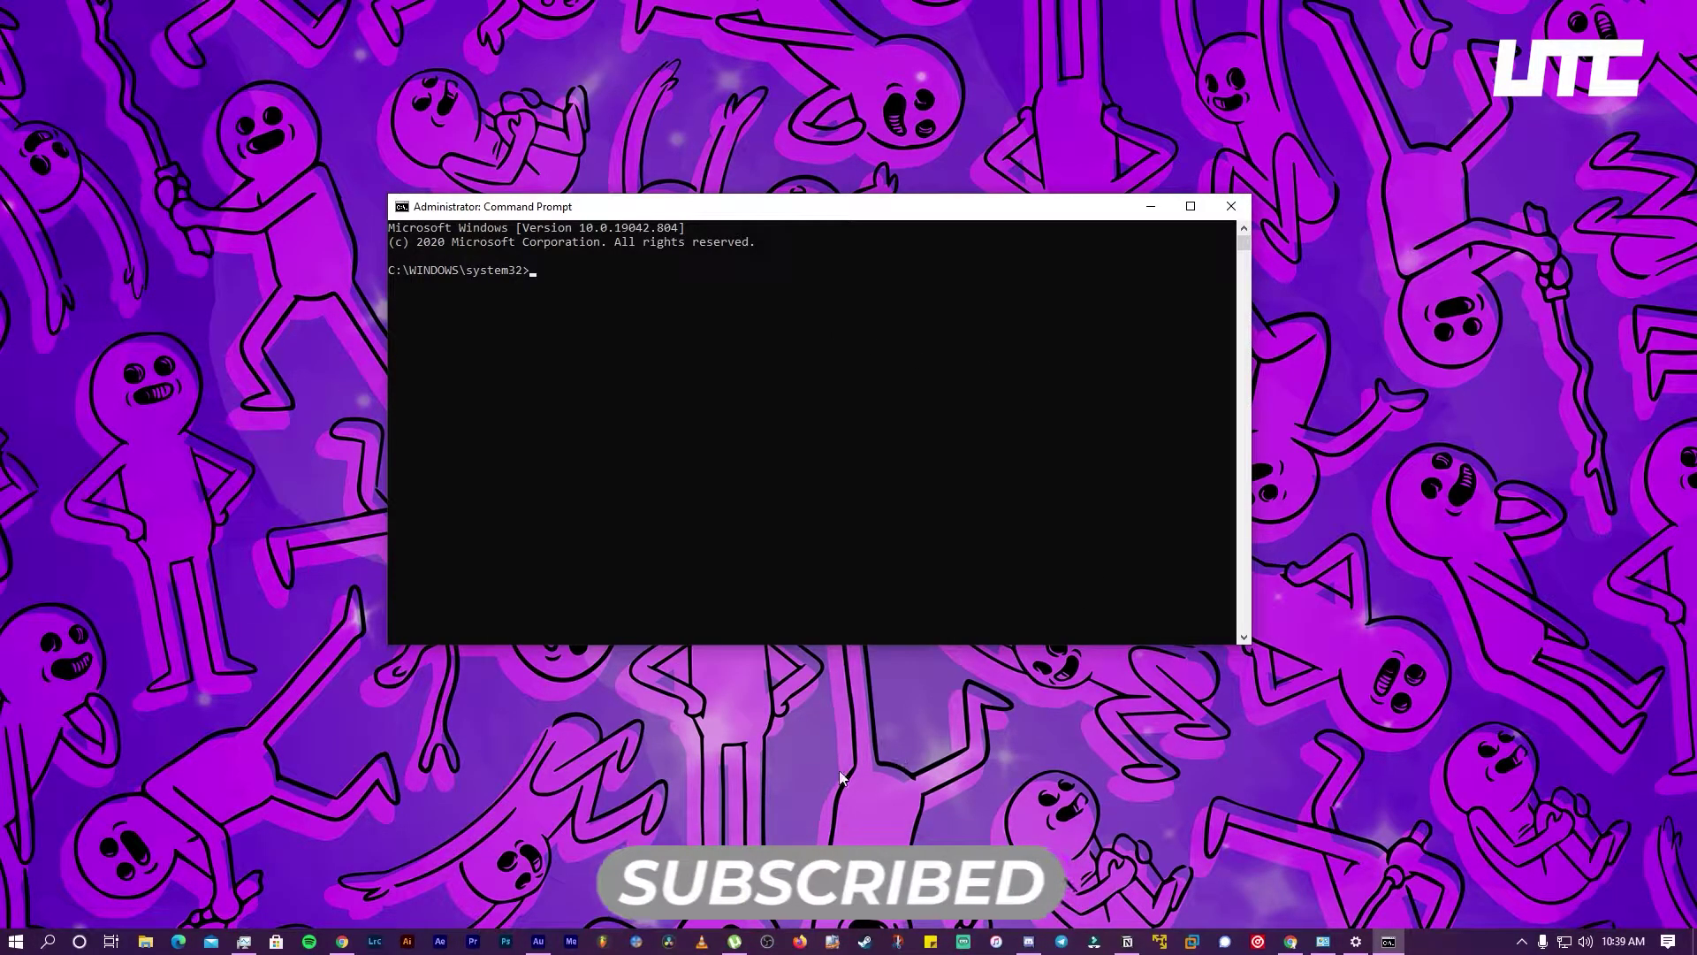
Copy the posted powercfg command line from the Discord message
left_click(1031, 944)
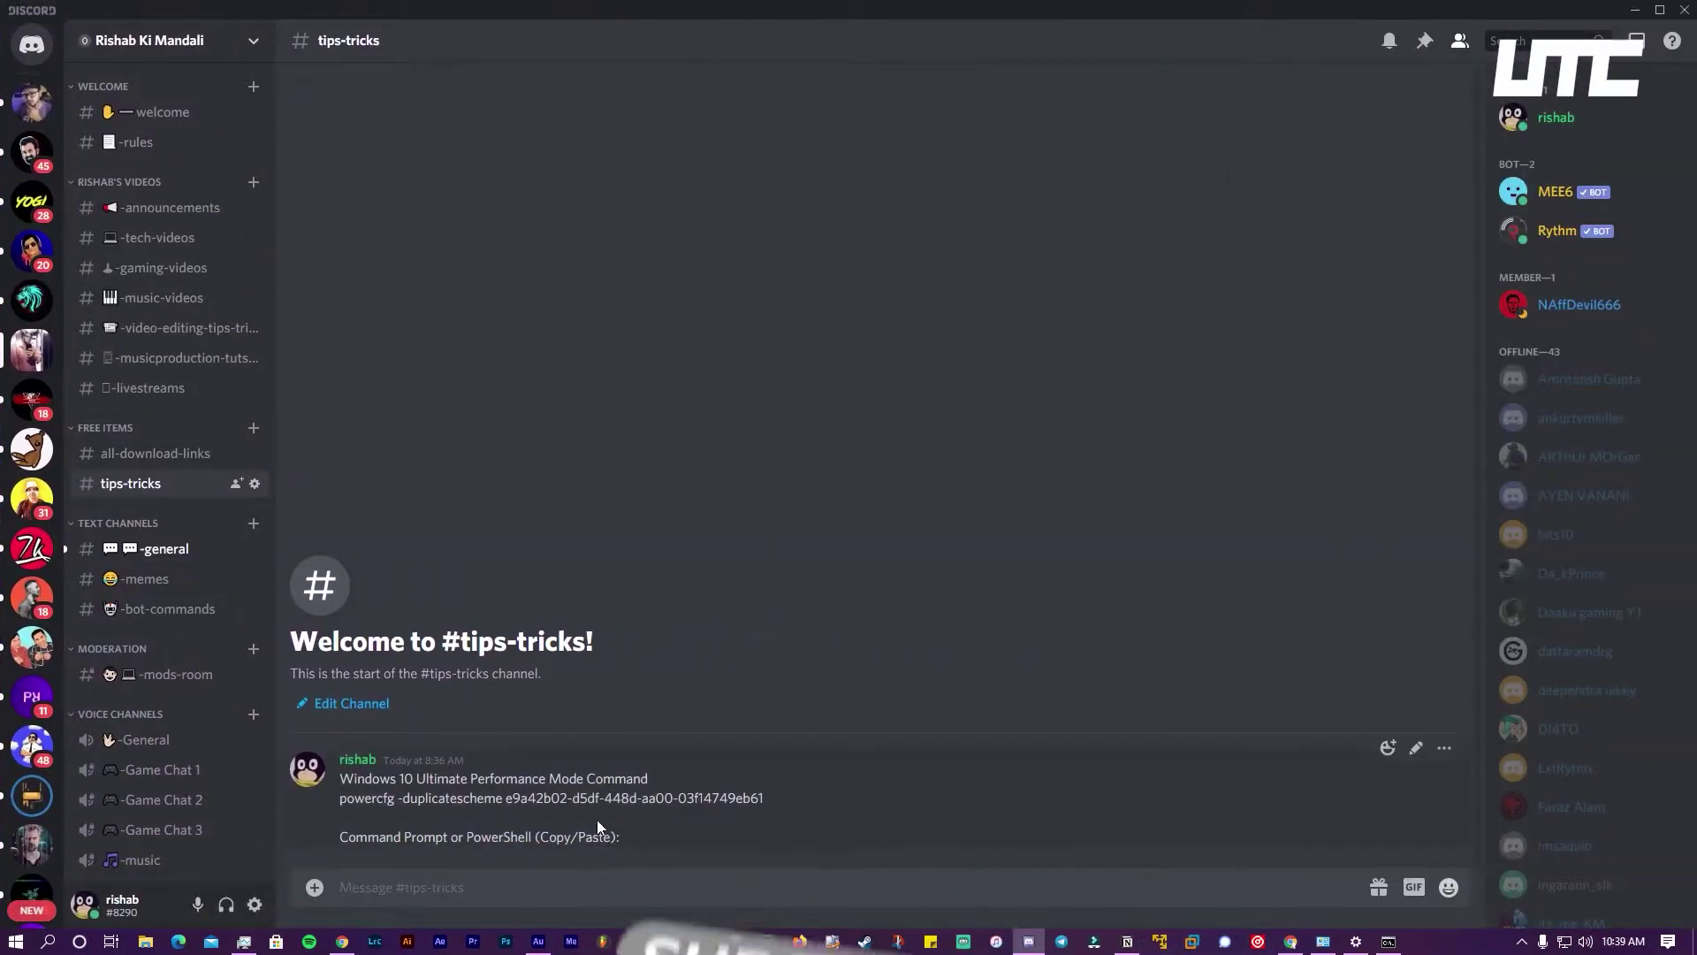
left_click_drag(619, 837, 443, 820)
left_click(385, 809)
triple_click(385, 804)
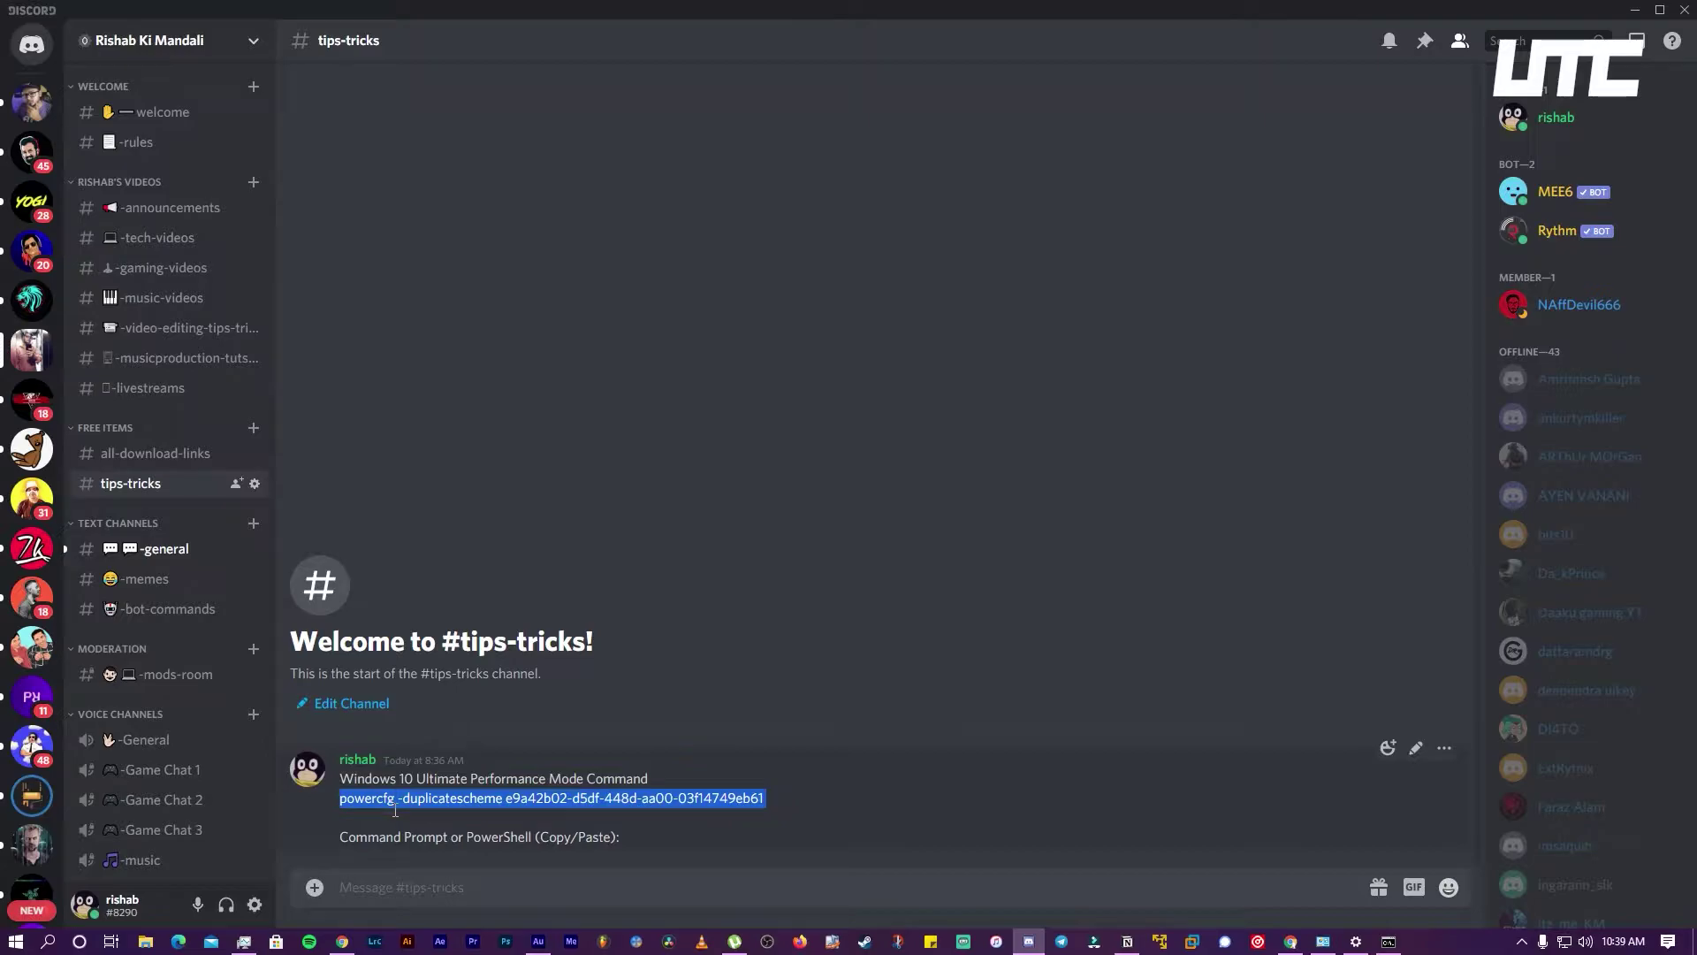
right_click(387, 800)
left_click(443, 617)
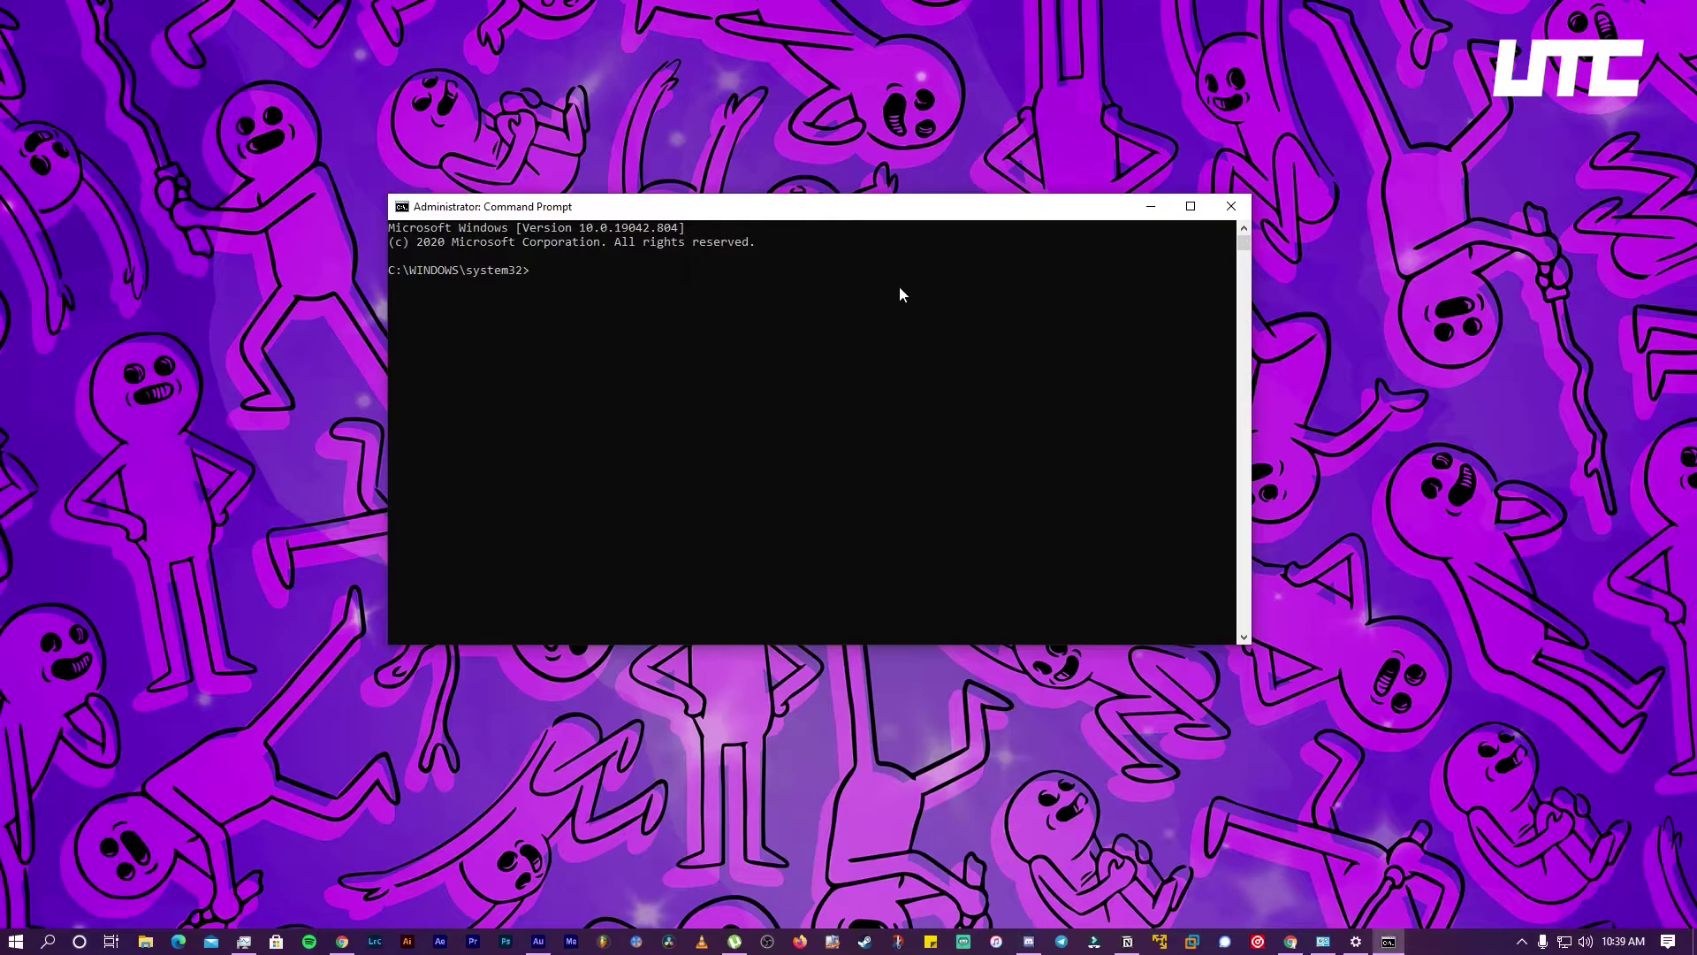
Paste and run the powercfg command to add Ultimate Performance, then show the desktop
key("ctrl+v")
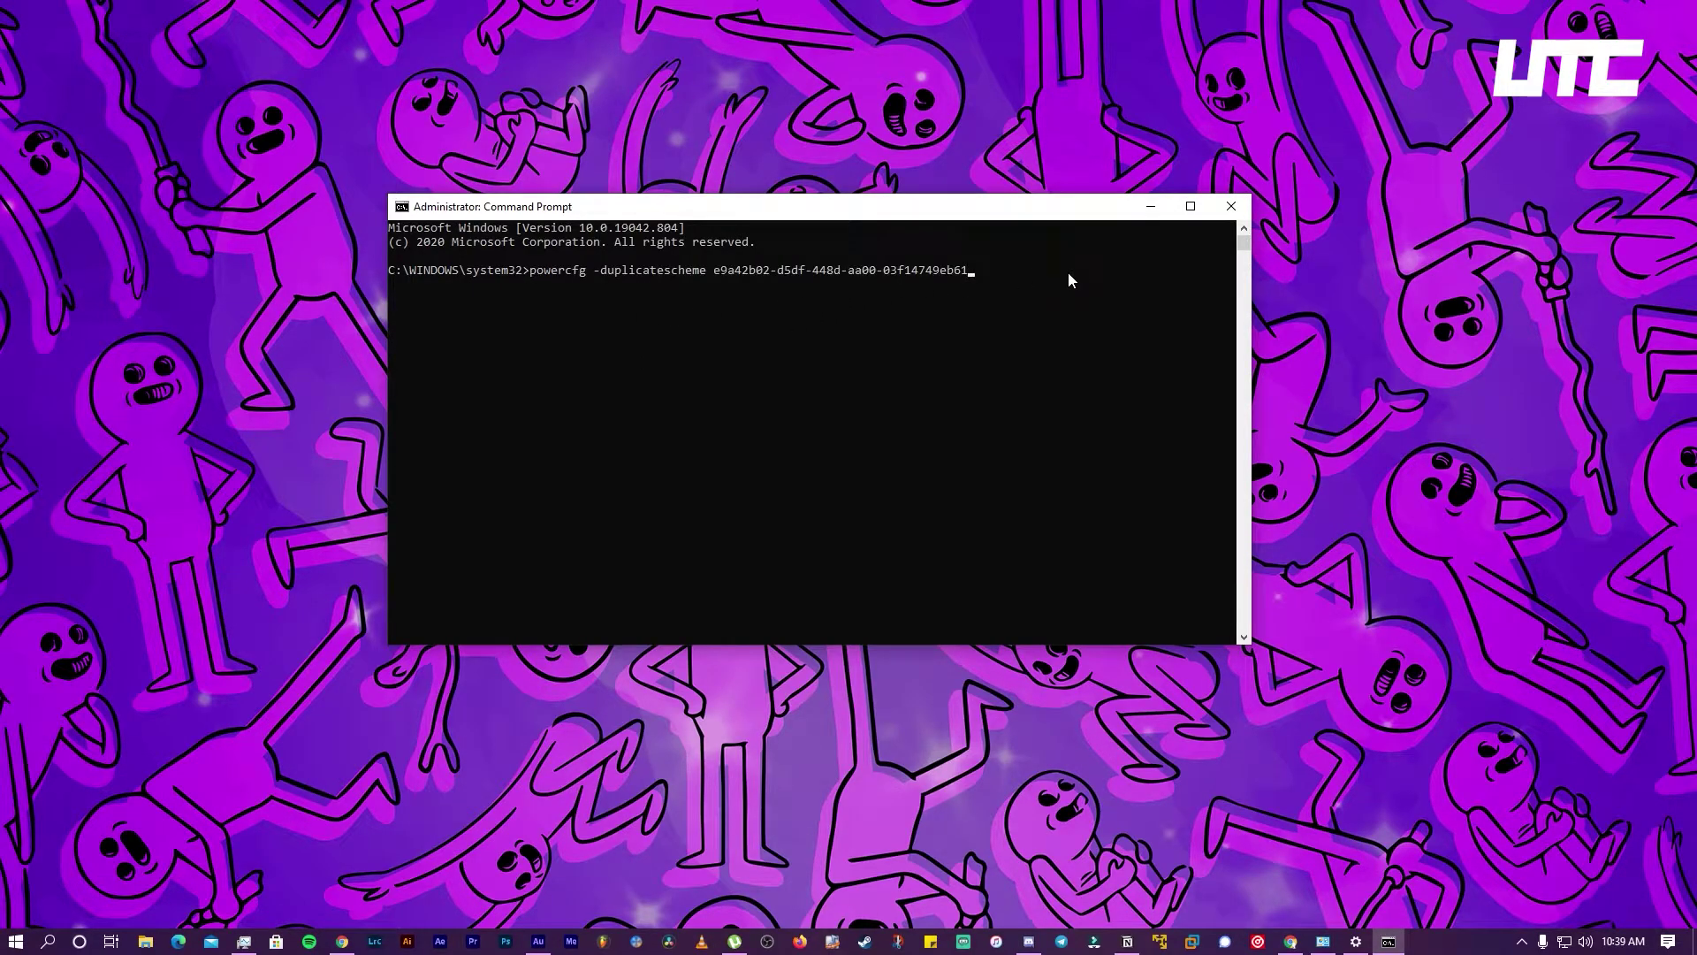
key("Return")
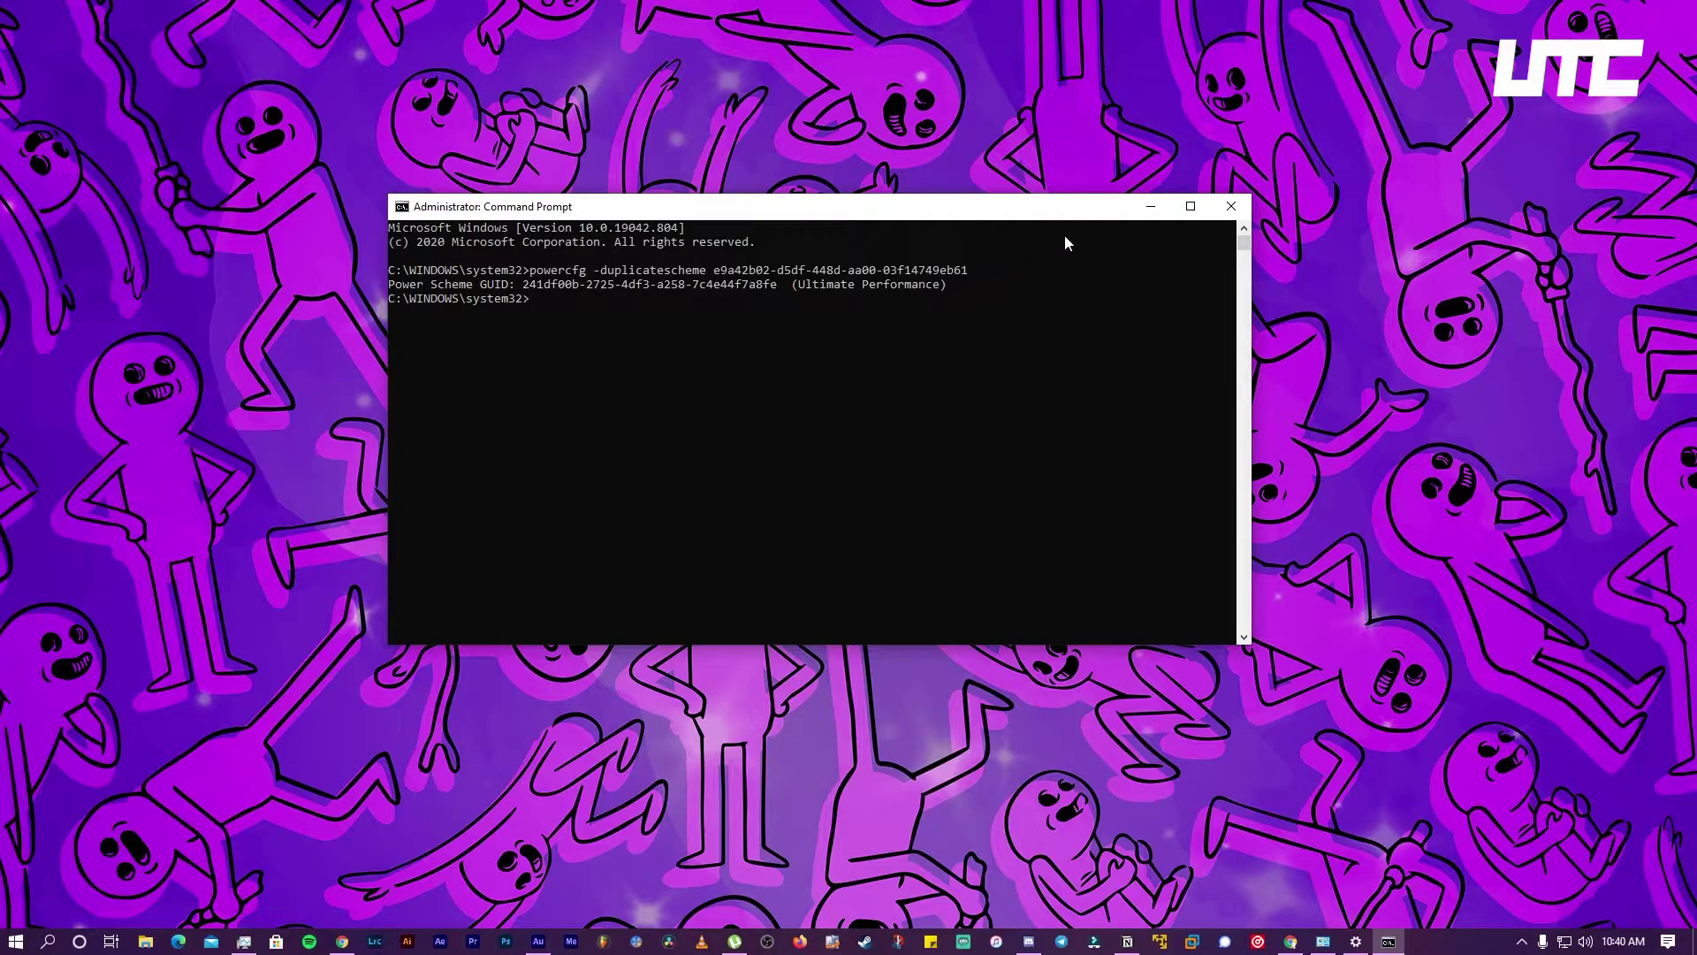
key("super+d")
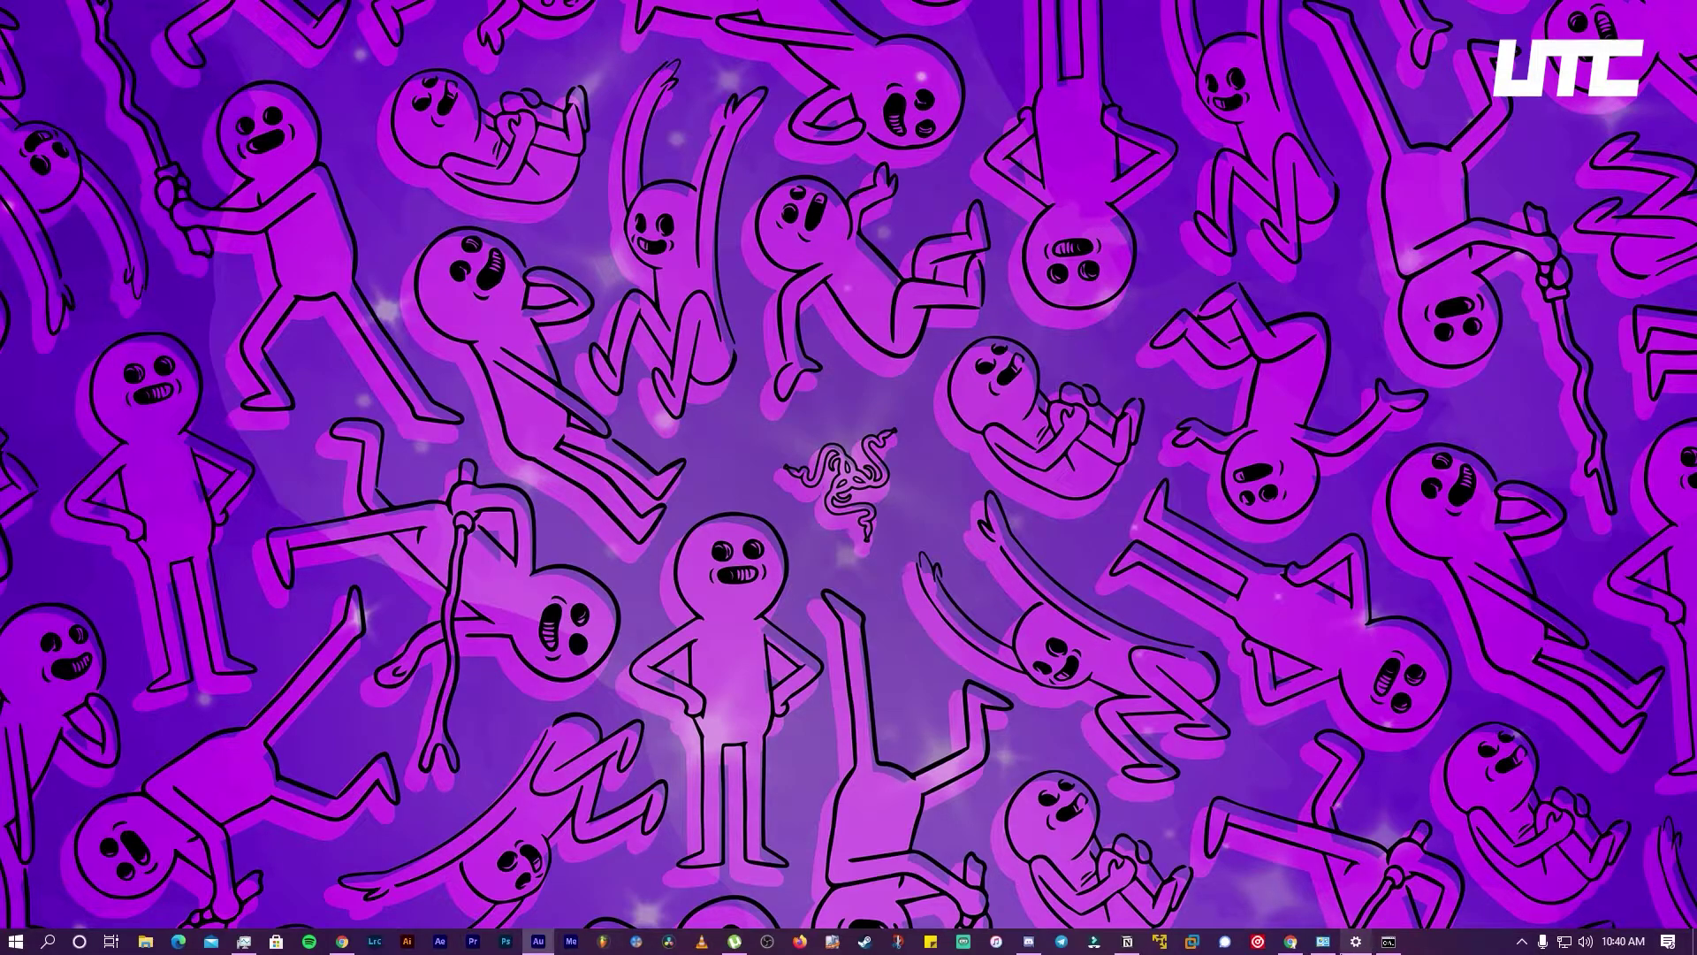
Reopen Power Options from Power & sleep and select Ultimate Performance as the active plan
left_click(1367, 946)
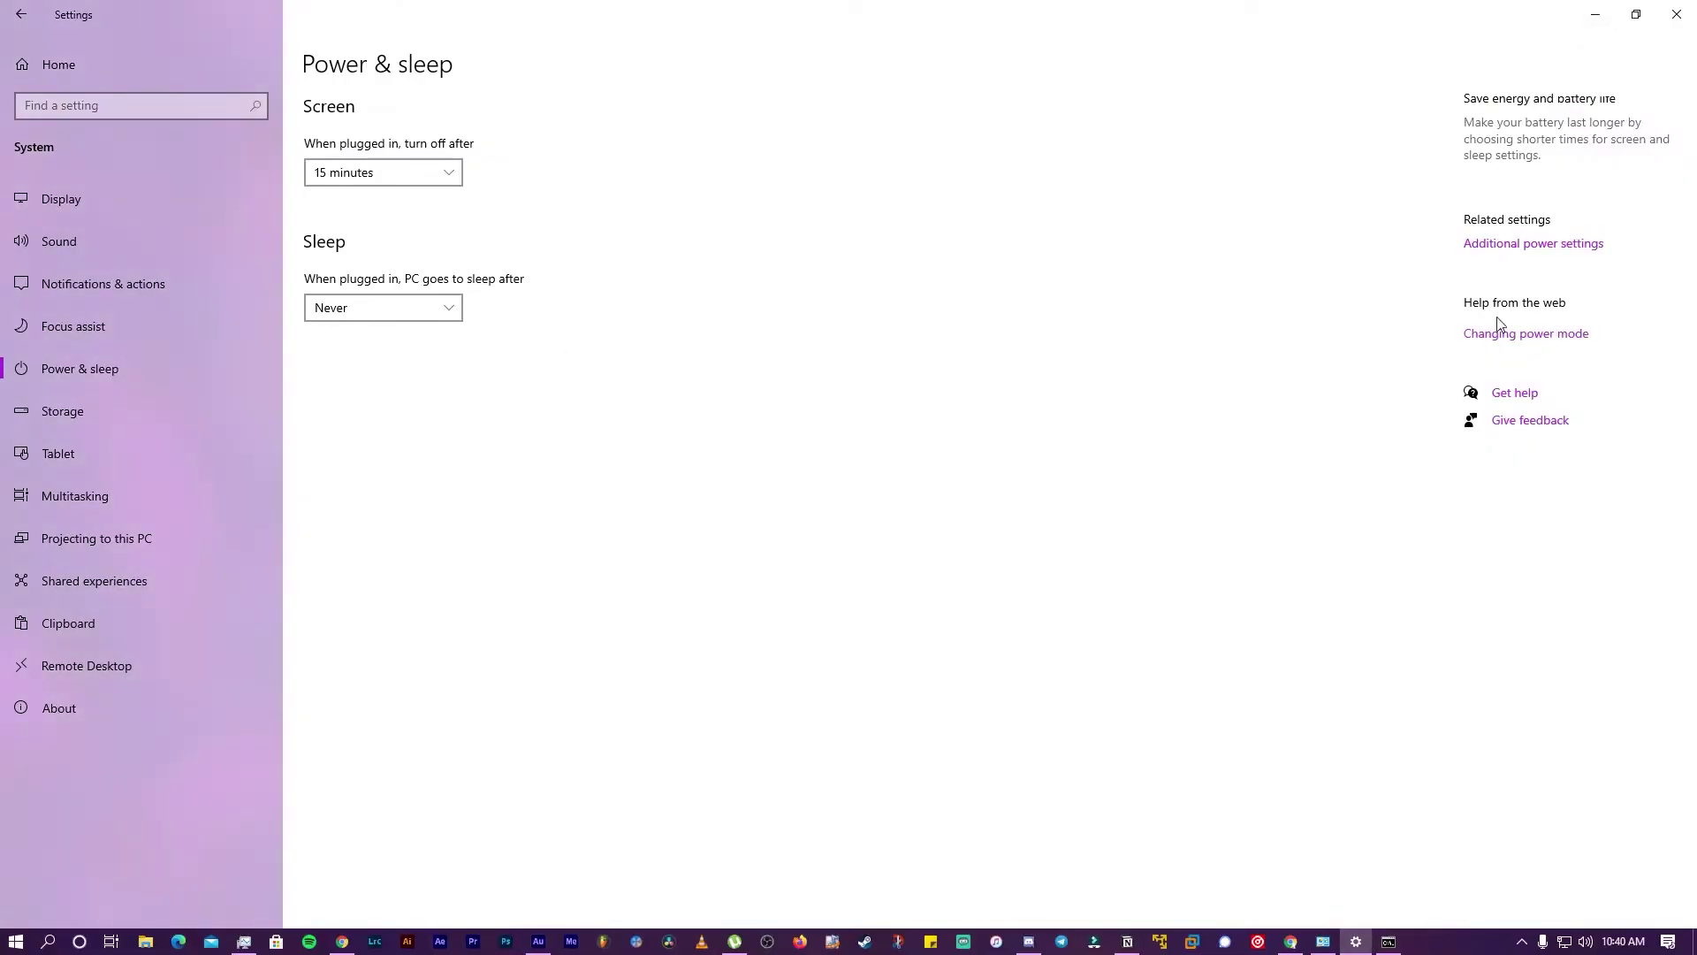
left_click(1557, 251)
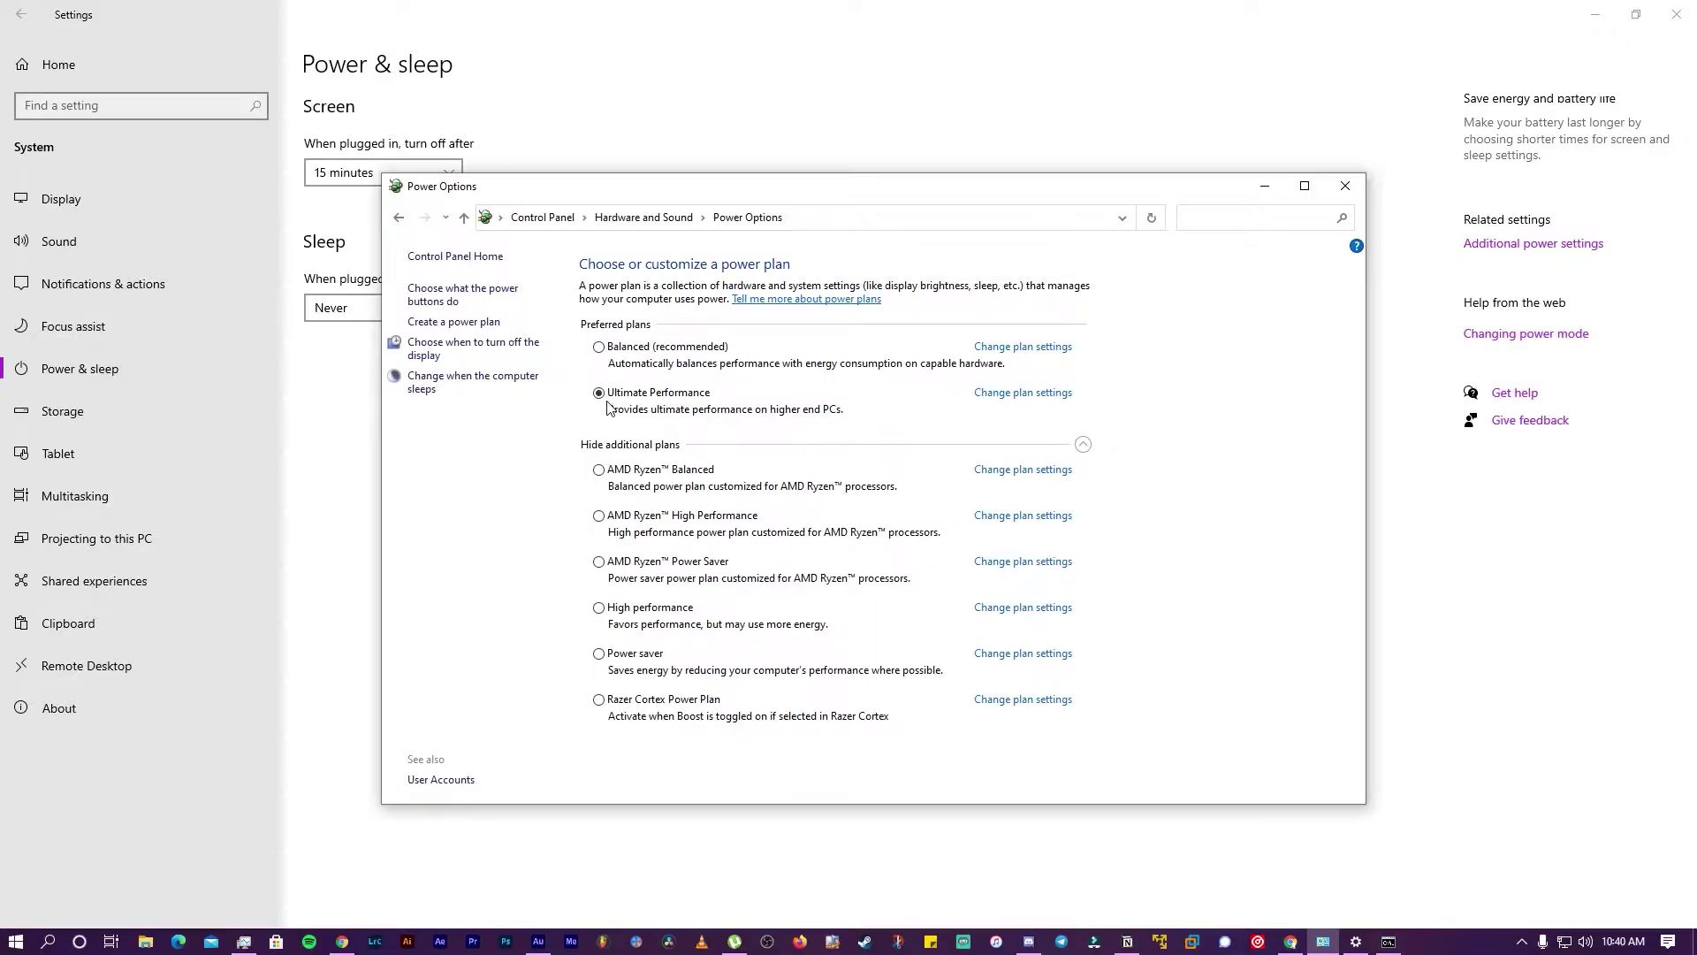
left_click(650, 534)
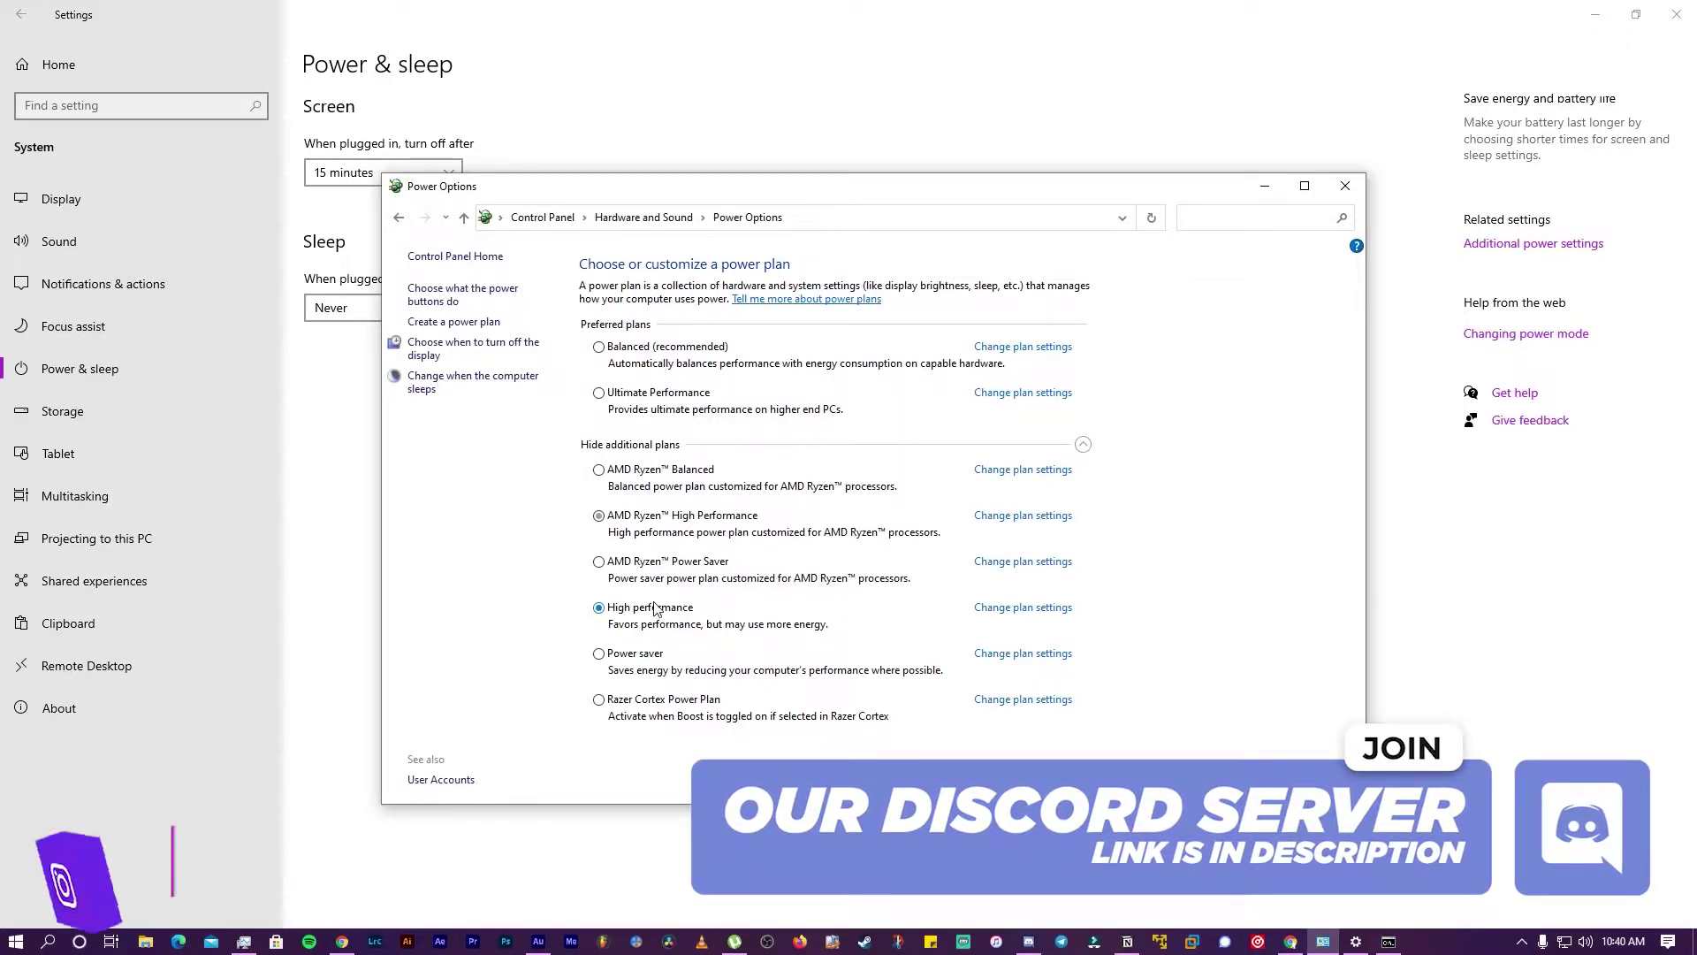
left_click(651, 608)
left_click(635, 394)
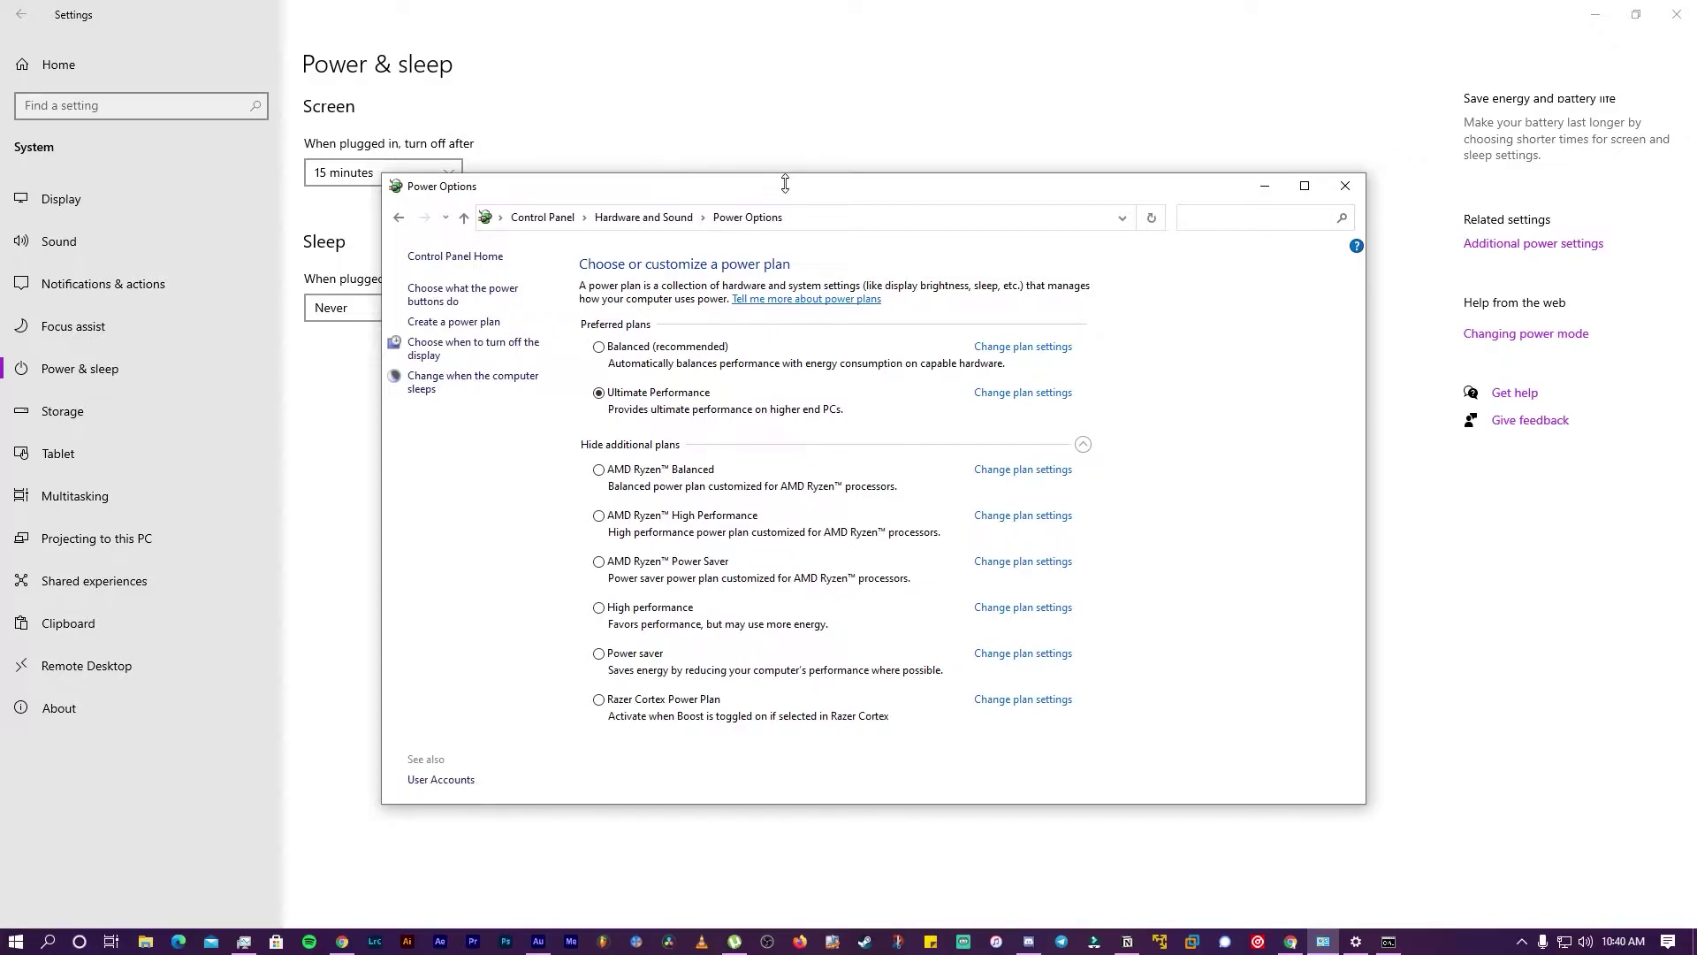
left_click_drag(808, 192, 831, 147)
left_click_drag(822, 144, 800, 142)
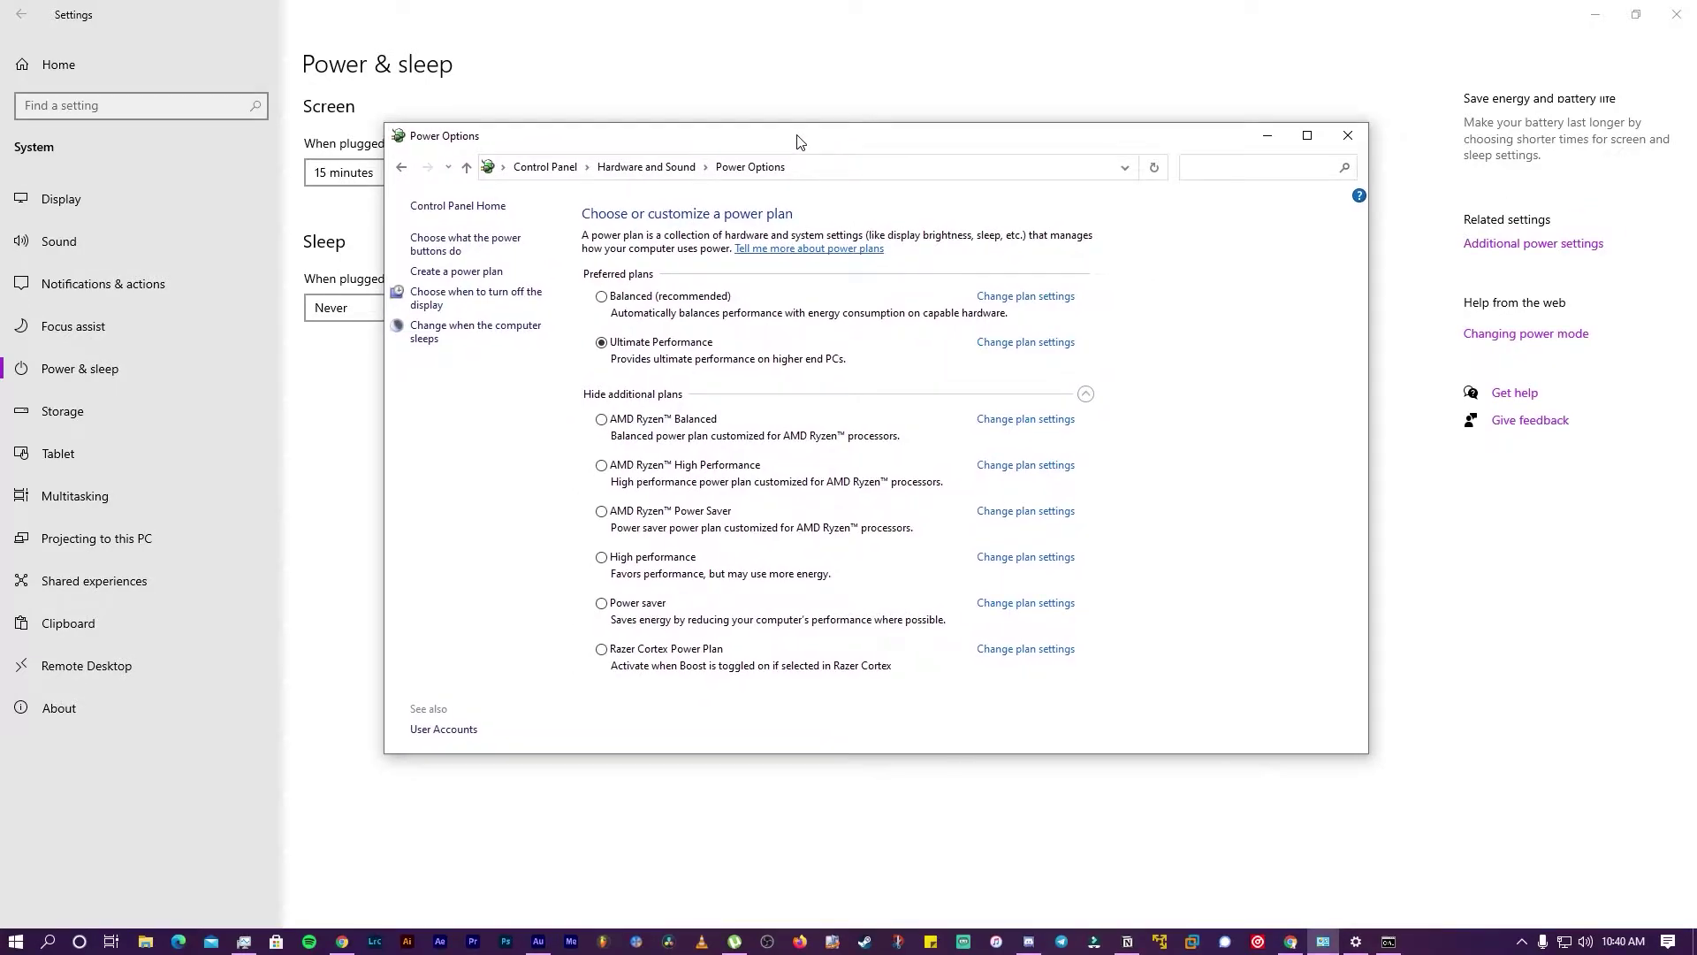